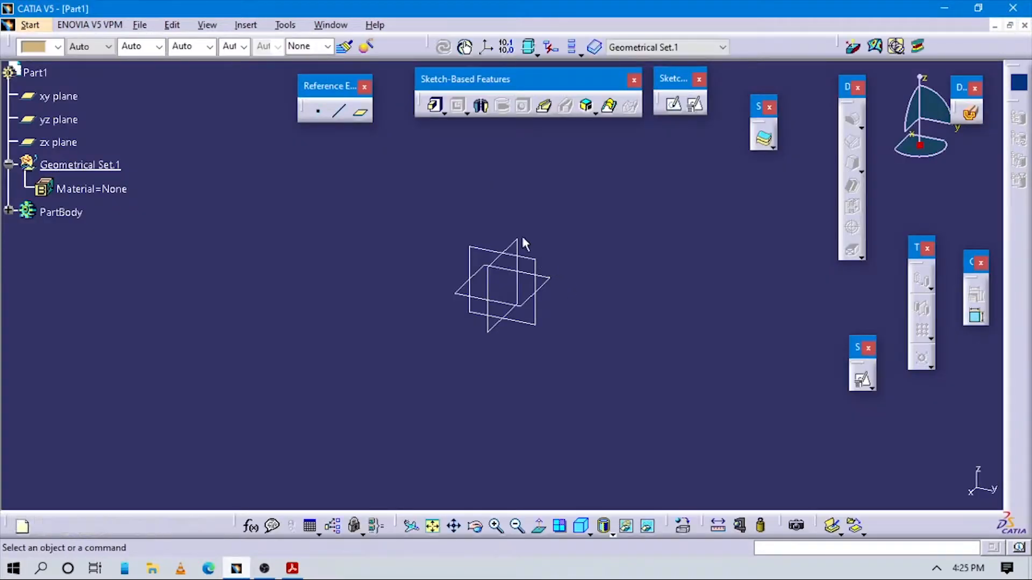
Hide the part's three default reference planes: xy, yz and zx.
{"action": "left_click_drag", "start_coordinate": [438, 179], "coordinate": [603, 363]}
{"action": "right_click", "coordinate": [513, 252]}
{"action": "left_click", "coordinate": [540, 292]}
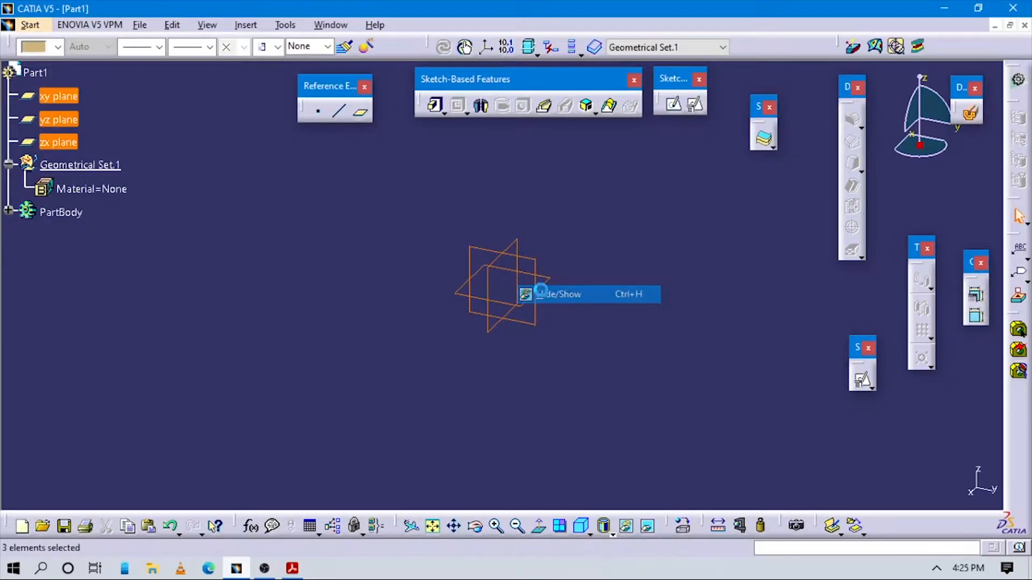
Create a coordinate point at the origin and insert a standard axis system with that point as its origin.
{"action": "left_click", "coordinate": [320, 113]}
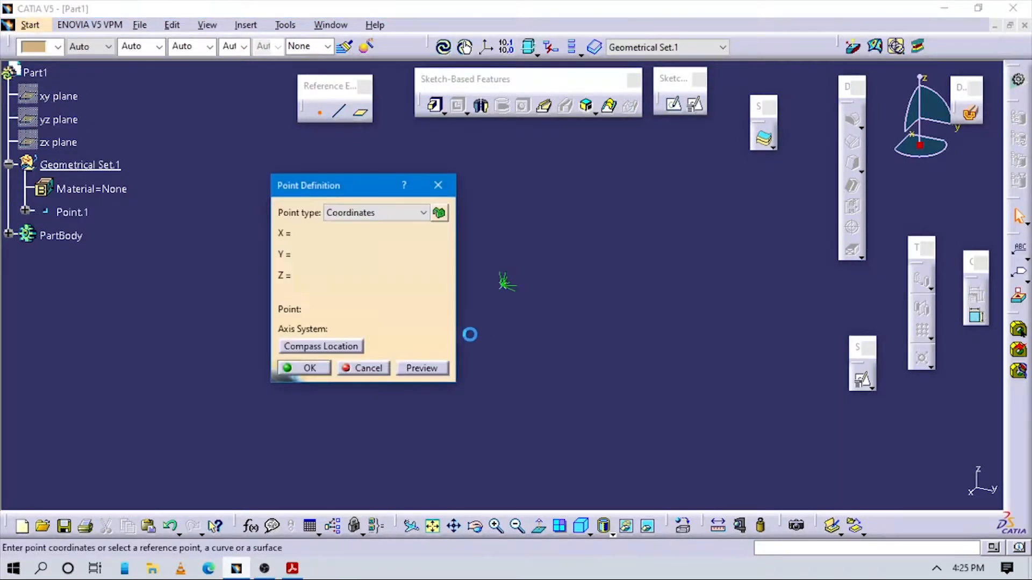
{"action": "left_click", "coordinate": [316, 372]}
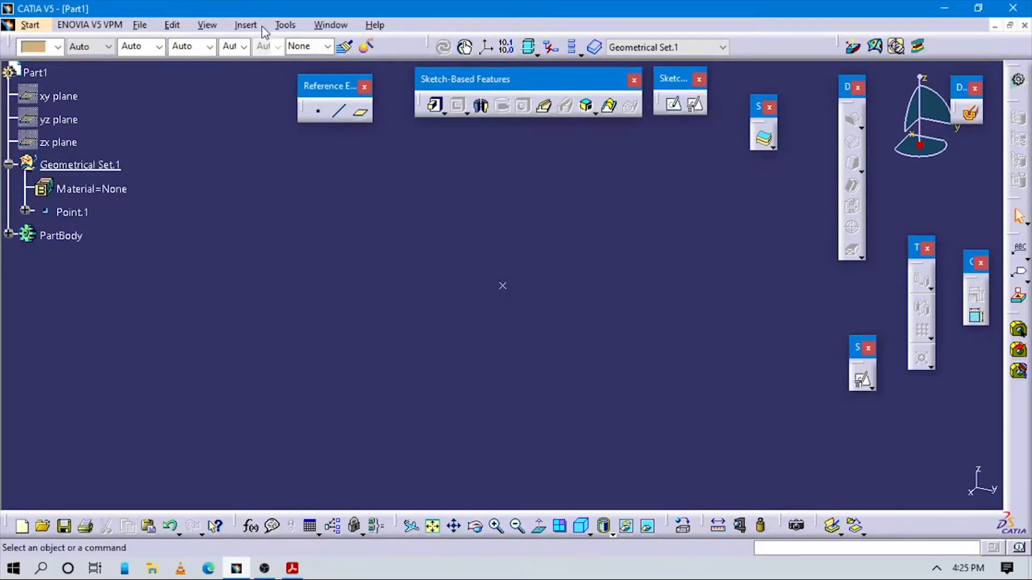
{"action": "left_click", "coordinate": [248, 25]}
{"action": "left_click", "coordinate": [272, 200]}
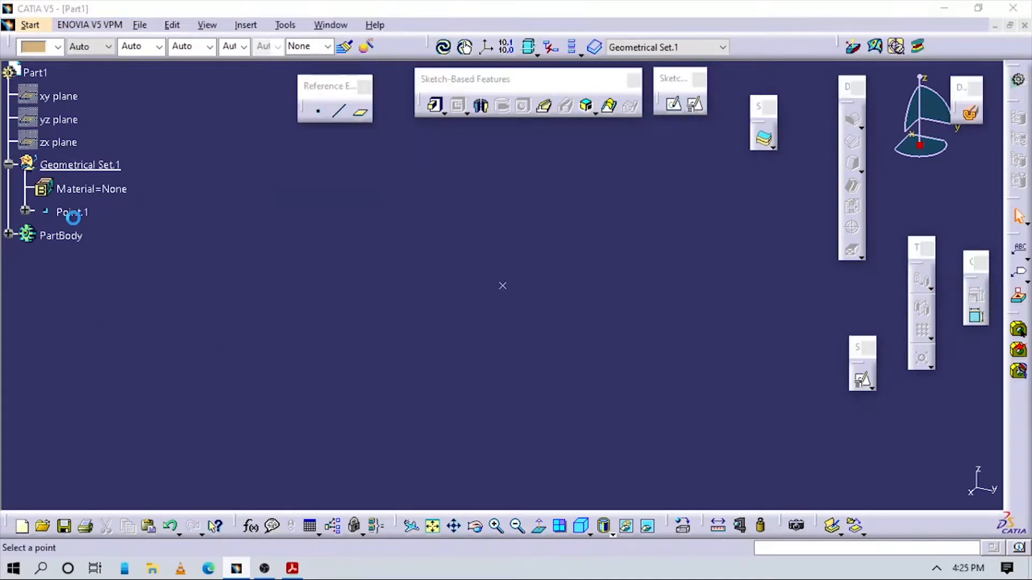
{"action": "left_click", "coordinate": [72, 212]}
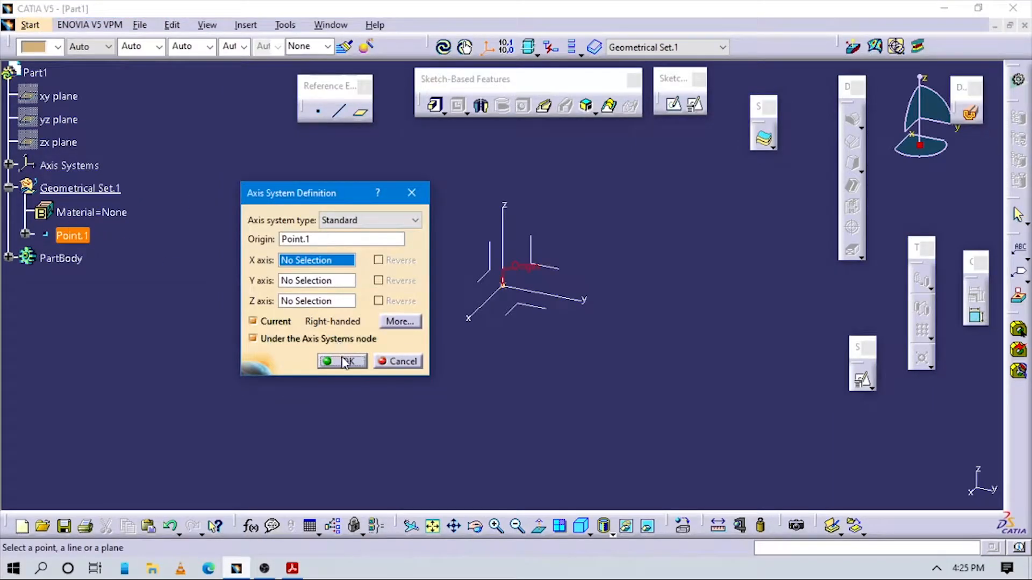
{"action": "left_click", "coordinate": [343, 361]}
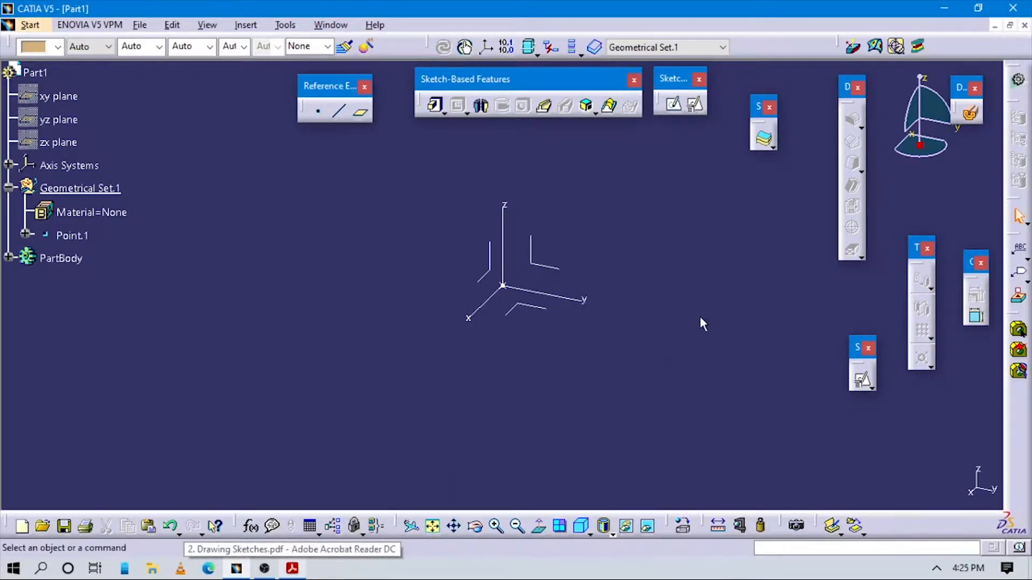
Create a positioned sketch on the axis system's YZ plane, with Point.1 as projection-point origin and H direction parallel to the Y axis.
{"action": "left_click", "coordinate": [694, 104]}
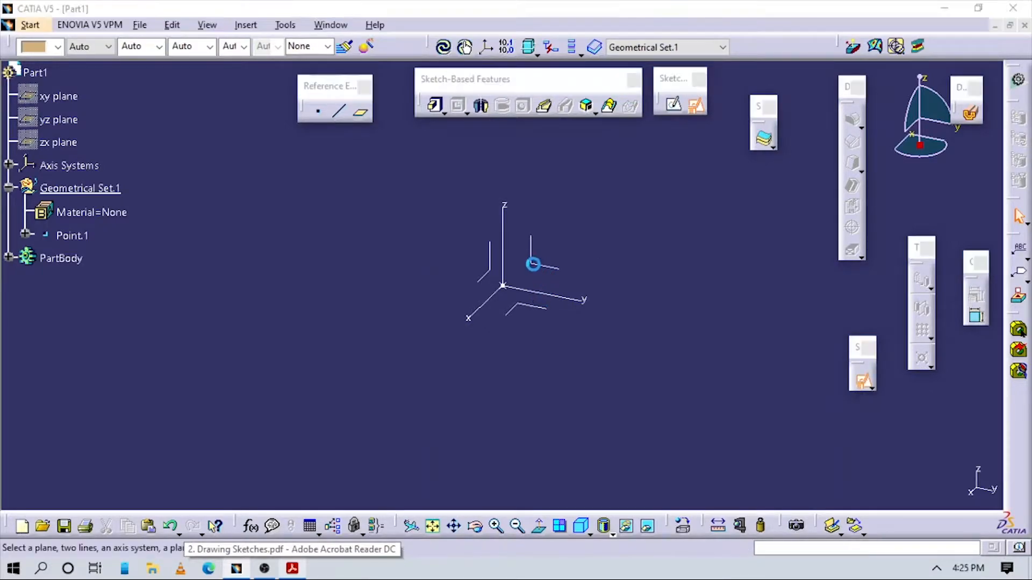
{"action": "left_click", "coordinate": [532, 259]}
{"action": "left_click", "coordinate": [257, 195]}
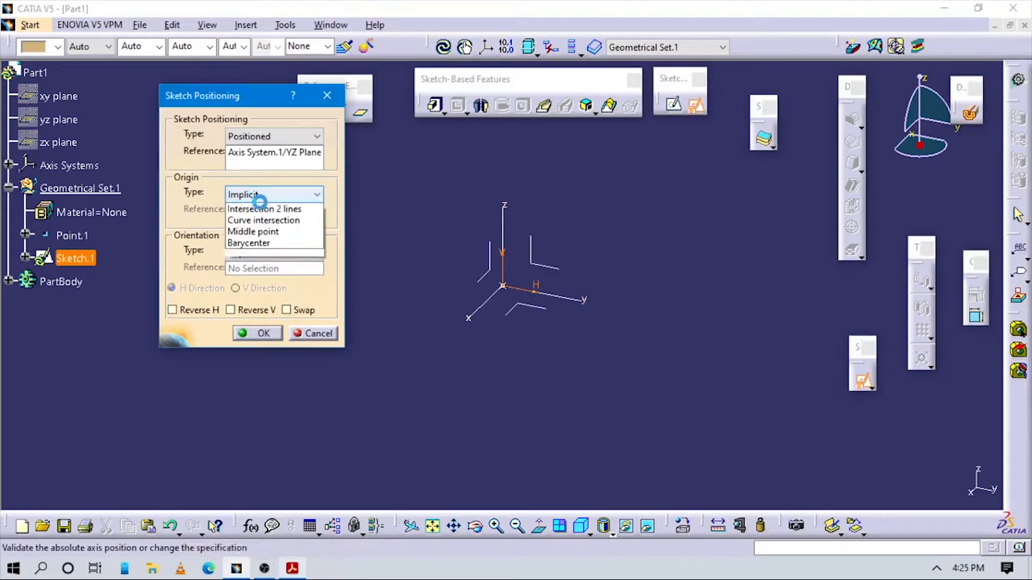
{"action": "left_click", "coordinate": [259, 233]}
{"action": "left_click", "coordinate": [72, 236]}
{"action": "left_click", "coordinate": [272, 252]}
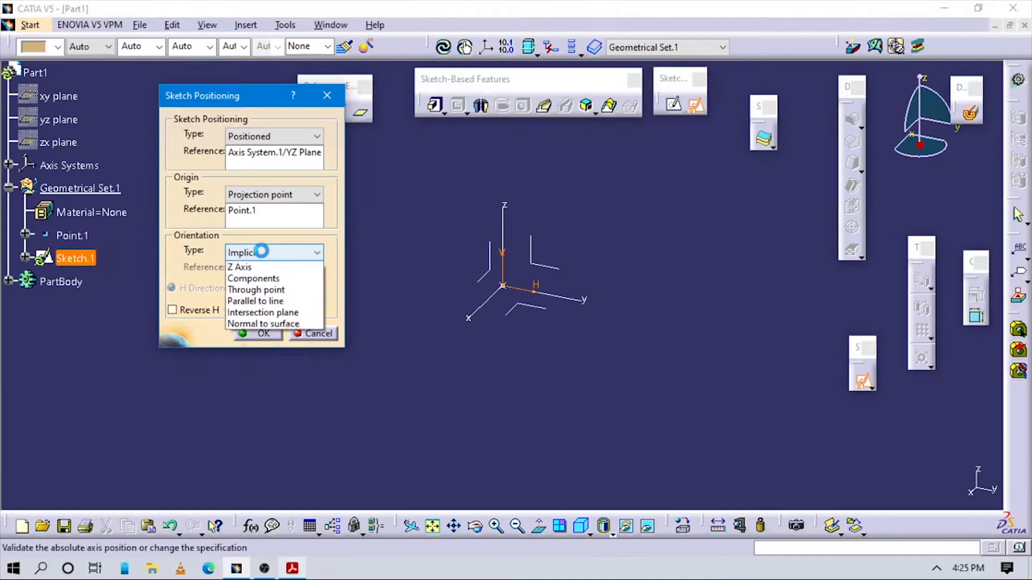
{"action": "left_click", "coordinate": [255, 336]}
{"action": "left_click", "coordinate": [551, 295]}
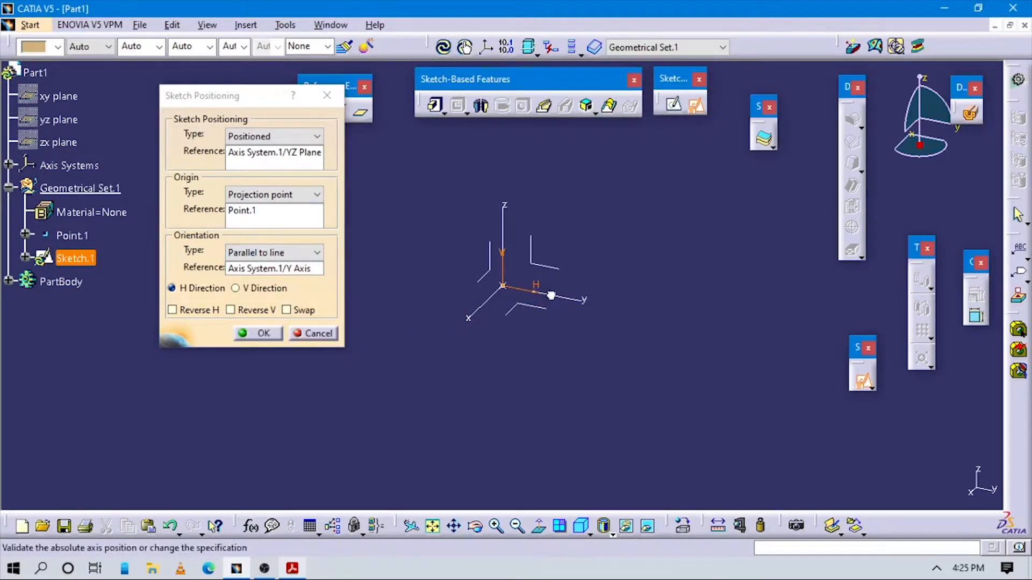
{"action": "left_click", "coordinate": [259, 333]}
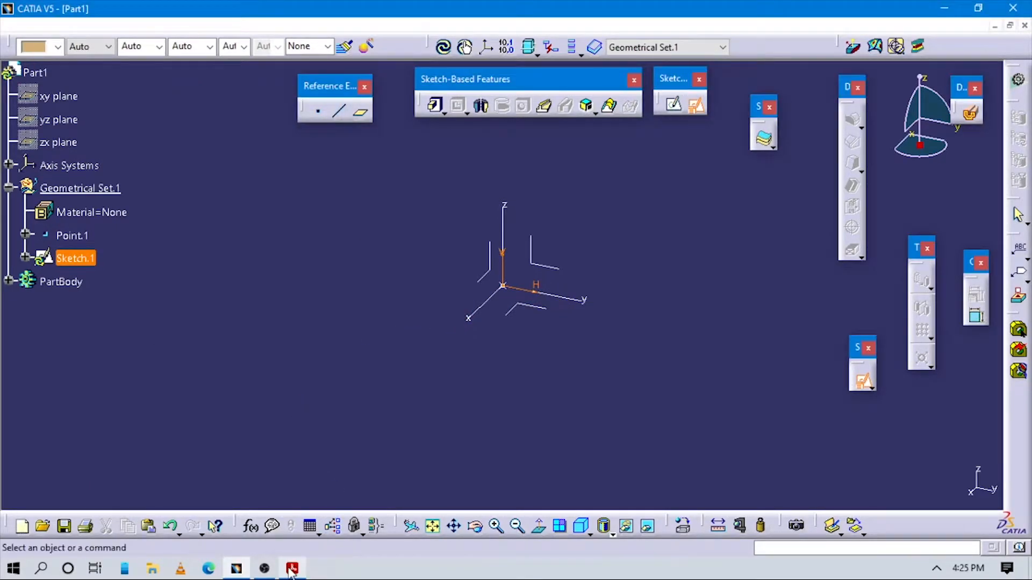
Consult Figure 2-55 in Adobe Acrobat Reader, and in CATIA sketch a rectangle about 126 by 89 mm around the origin.
{"action": "left_click", "coordinate": [292, 568]}
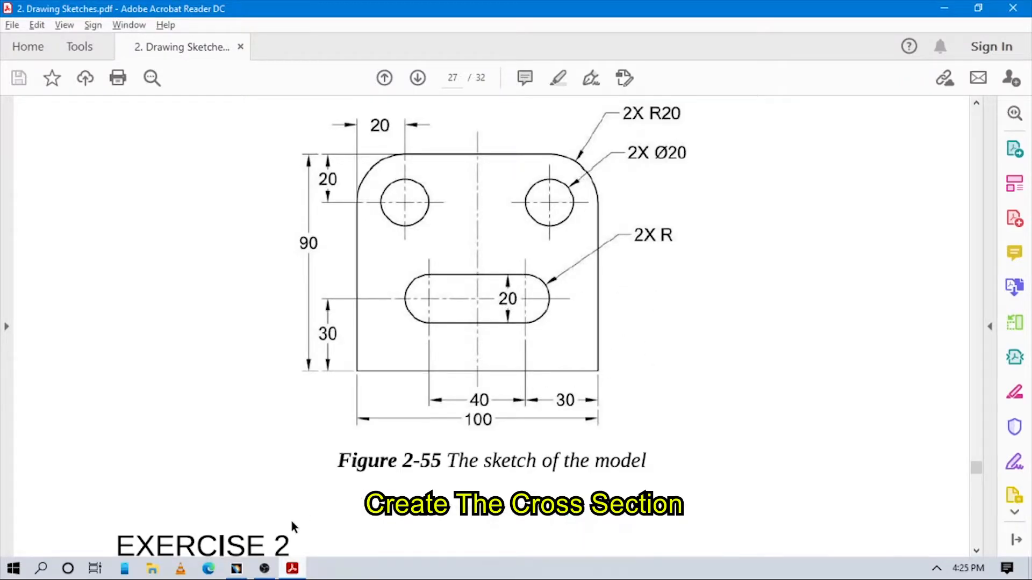
{"action": "left_click", "coordinate": [236, 569]}
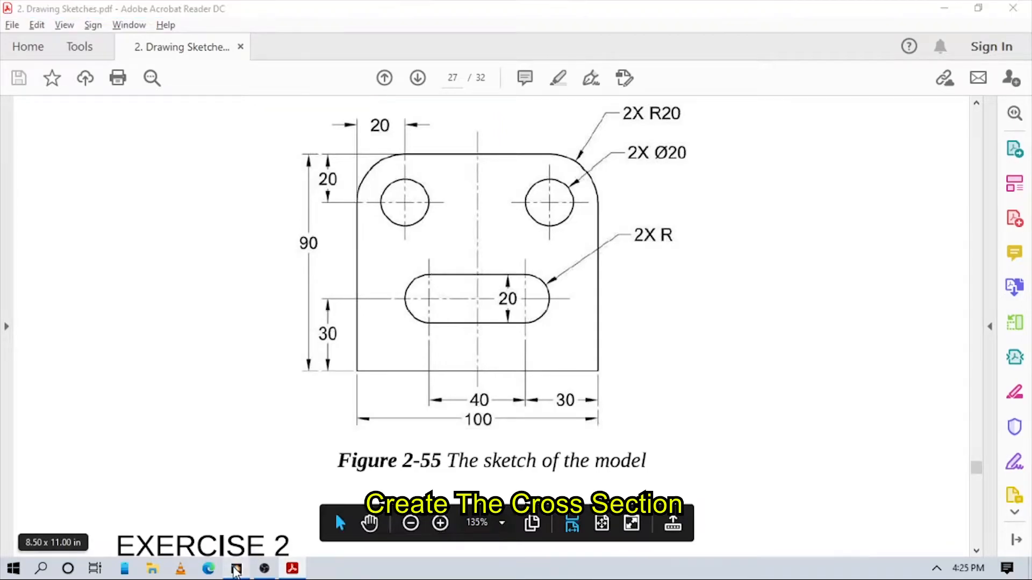
{"action": "left_click", "coordinate": [711, 145]}
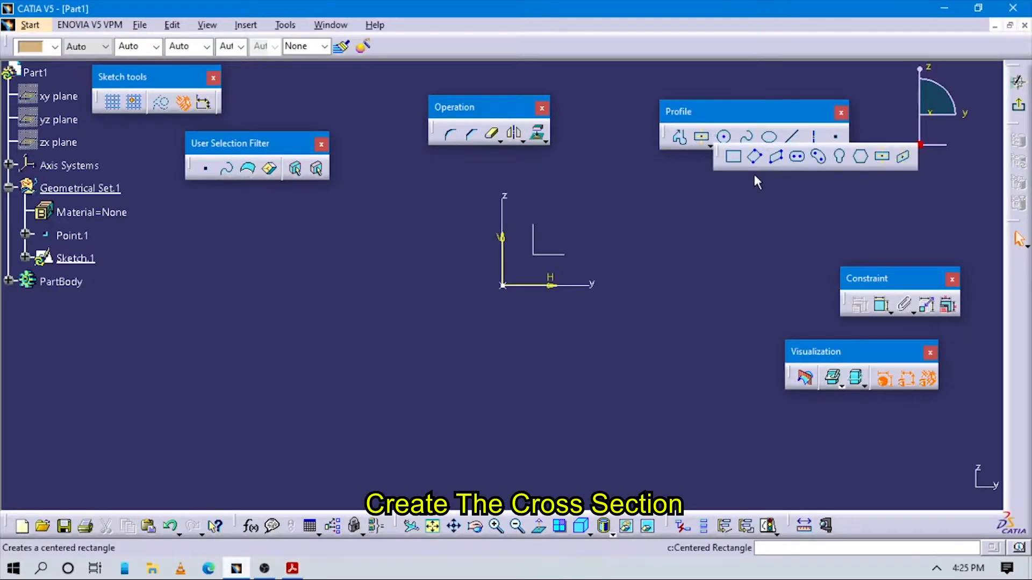
{"action": "left_click", "coordinate": [733, 157]}
{"action": "left_click", "coordinate": [392, 202]}
{"action": "left_click", "coordinate": [628, 368]}
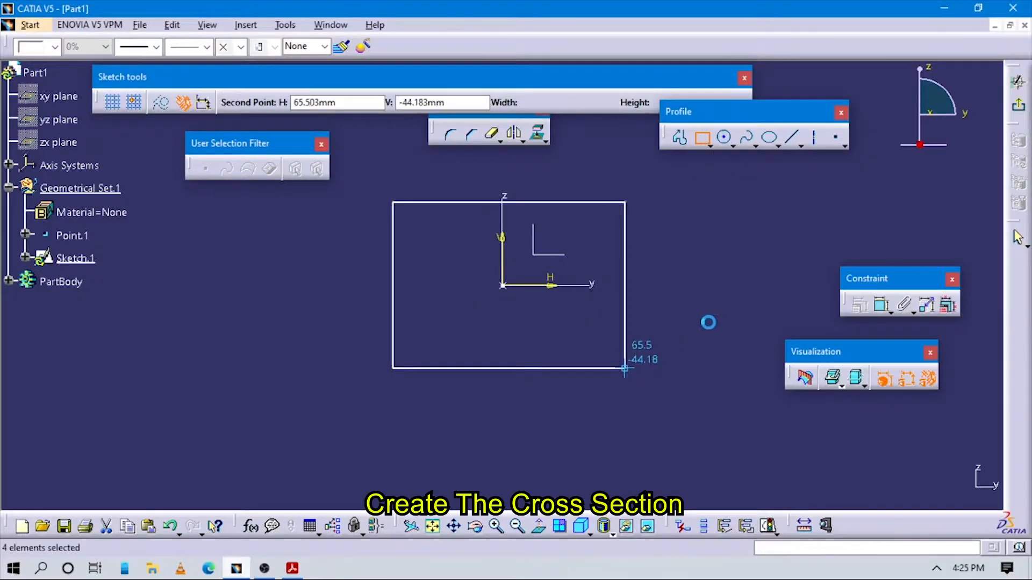
Check the overall height in the PDF drawing and constrain the rectangle's vertical edge to 90 mm in CATIA.
{"action": "key", "text": "alt+Tab"}
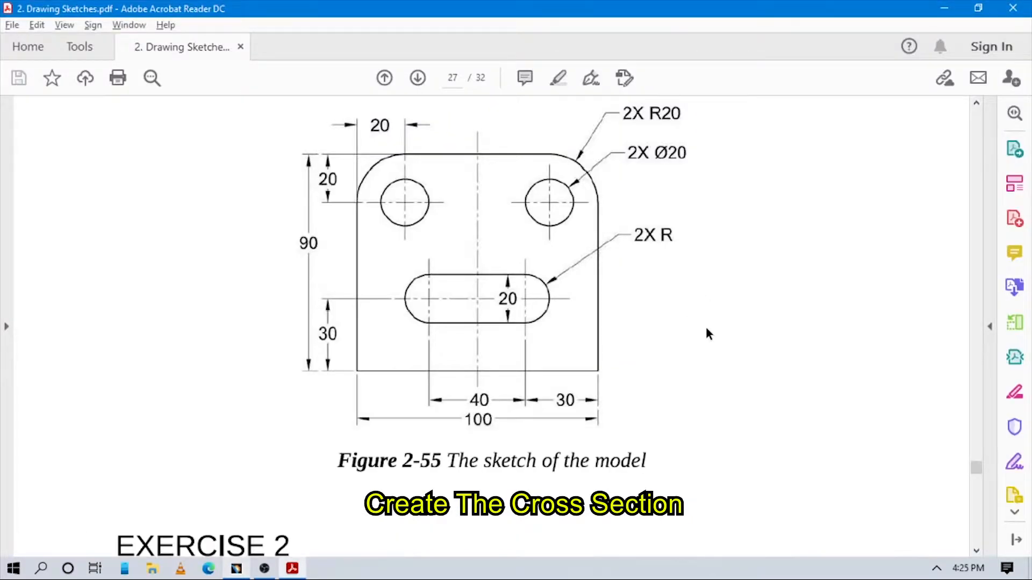
{"action": "key", "text": "alt+Tab"}
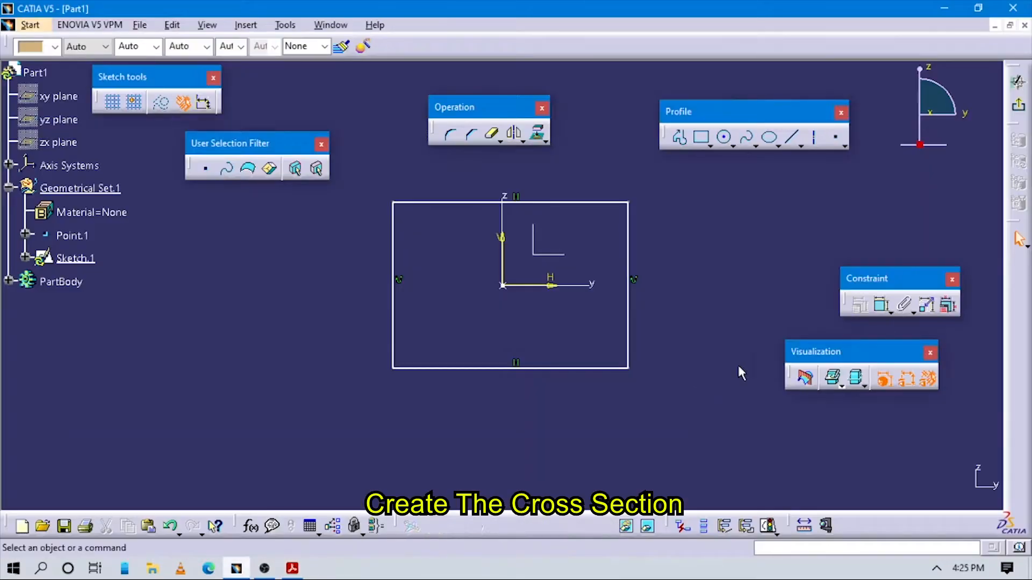
{"action": "left_click", "coordinate": [882, 306]}
{"action": "left_click", "coordinate": [629, 268]}
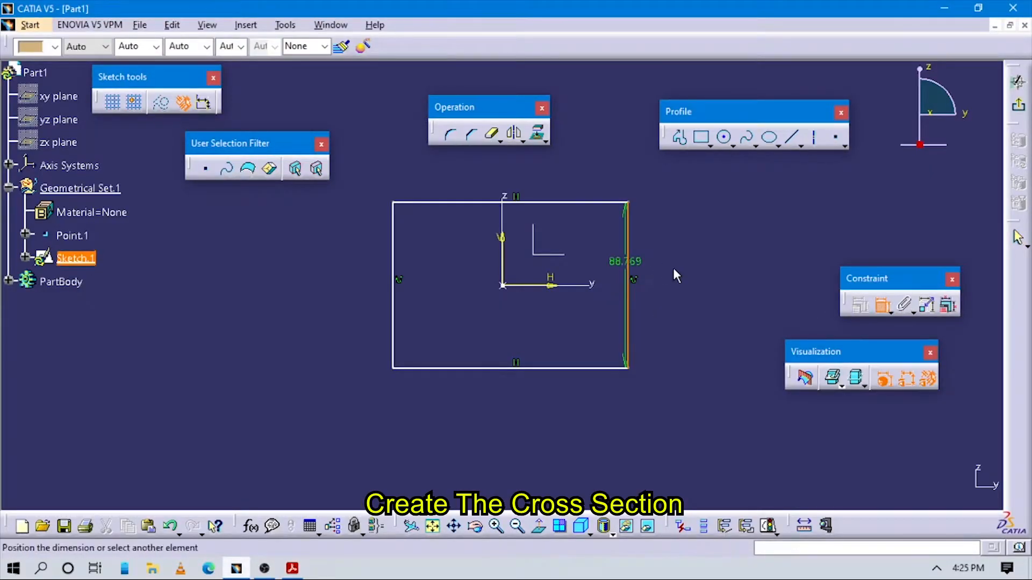
{"action": "left_click", "coordinate": [680, 267]}
{"action": "double_click", "coordinate": [683, 269]}
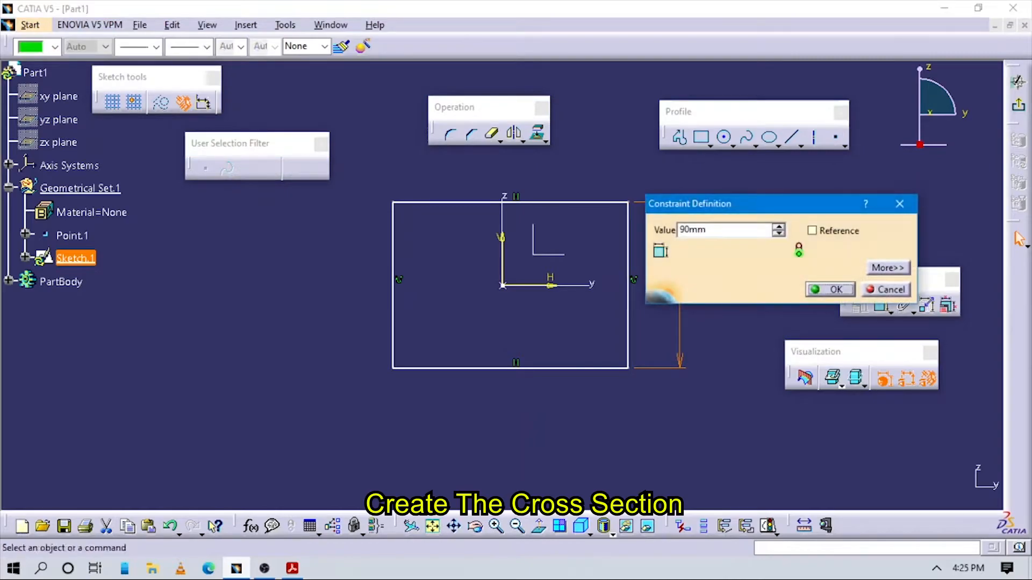
{"action": "type", "text": "90"}
{"action": "key", "text": "Return"}
Constrain the length of the rectangle's lower edge to 100 mm.
{"action": "left_click", "coordinate": [882, 305]}
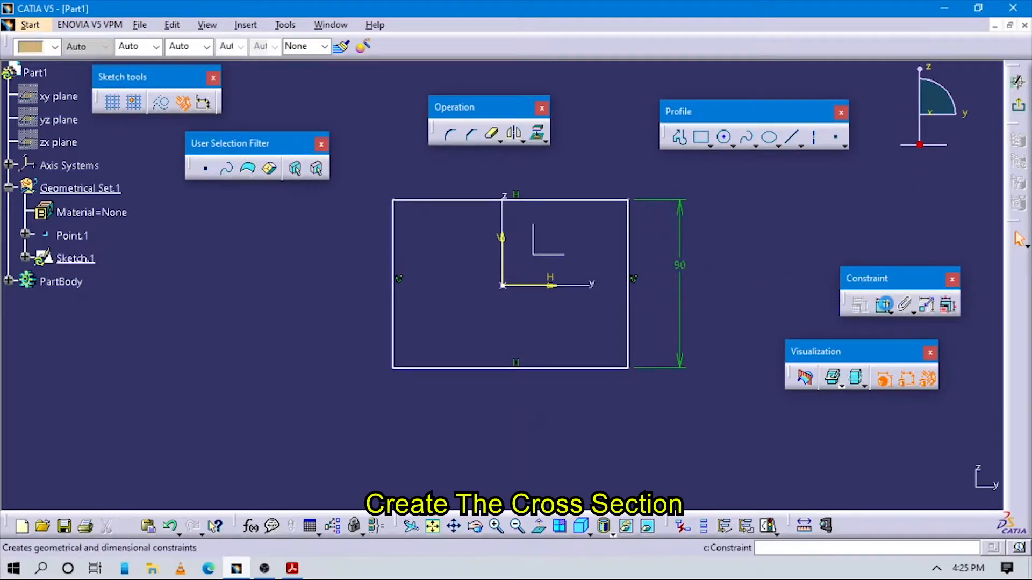
{"action": "left_click", "coordinate": [544, 368]}
{"action": "left_click", "coordinate": [537, 411]}
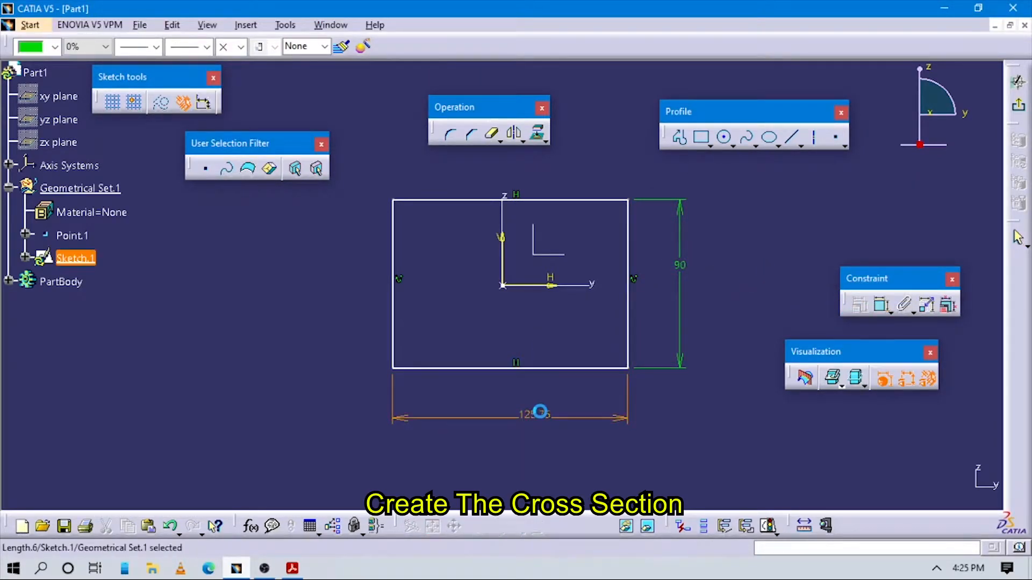
{"action": "double_click", "coordinate": [539, 414]}
{"action": "type", "text": "100"}
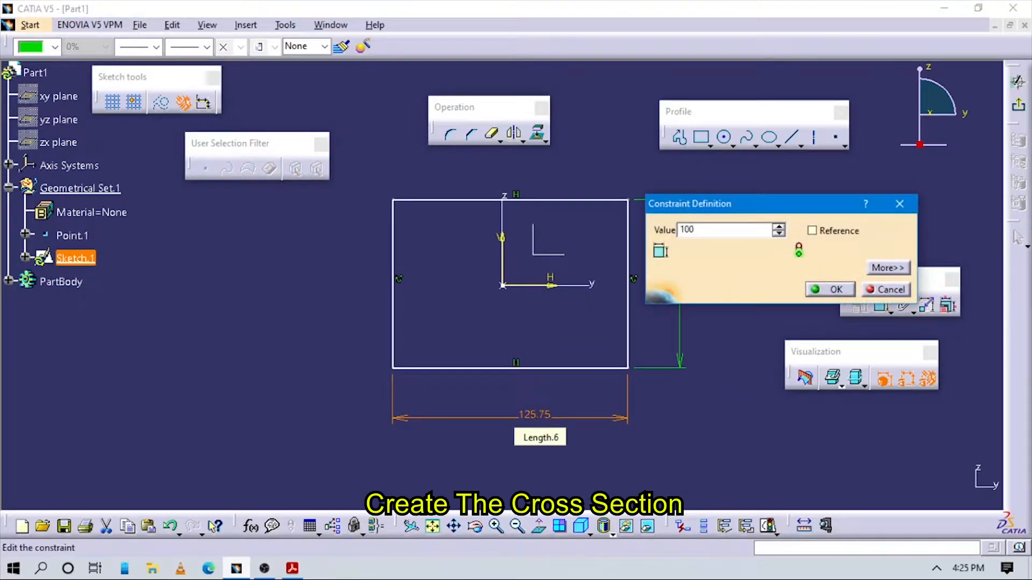
{"action": "key", "text": "Return"}
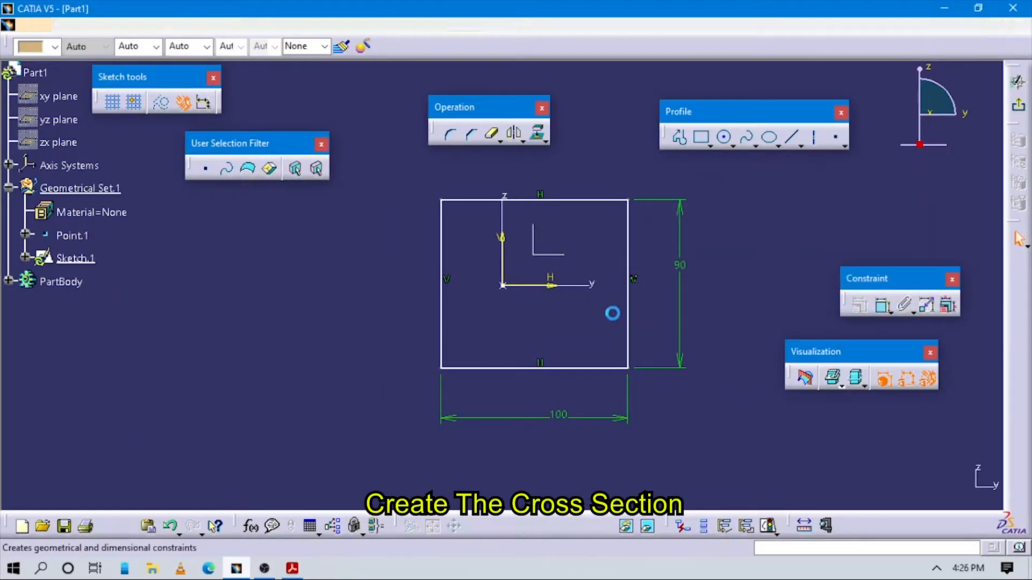
Constrain the distance between the rectangle's lower edge and the horizontal axis to 50 mm.
{"action": "left_click", "coordinate": [543, 369]}
{"action": "left_click", "coordinate": [568, 286]}
{"action": "left_click", "coordinate": [742, 289]}
{"action": "double_click", "coordinate": [747, 291]}
{"action": "type", "text": "50mm"}
{"action": "key", "text": "Return"}
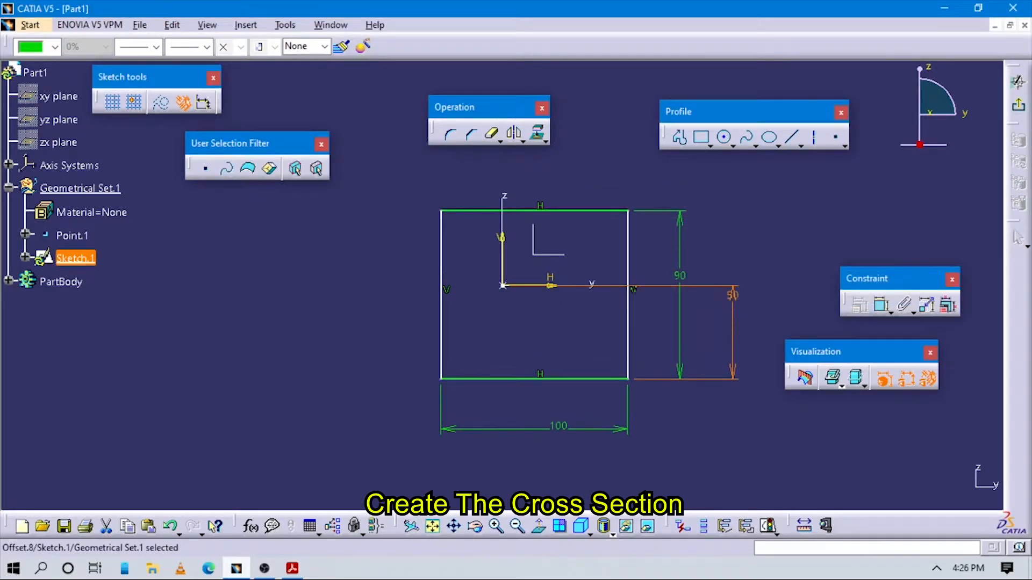
{"action": "left_click", "coordinate": [724, 232]}
Constrain the rectangle's right edge 50 mm from the vertical axis and set the lower edge's distance from the horizontal axis to 45 mm.
{"action": "left_click", "coordinate": [881, 304]}
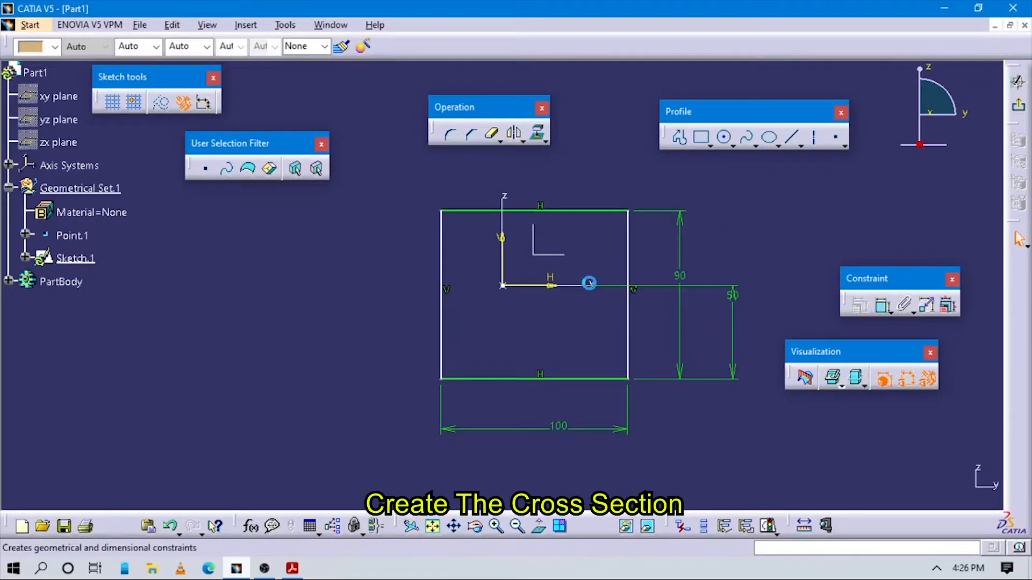
{"action": "left_click", "coordinate": [594, 161]}
{"action": "left_click", "coordinate": [584, 162]}
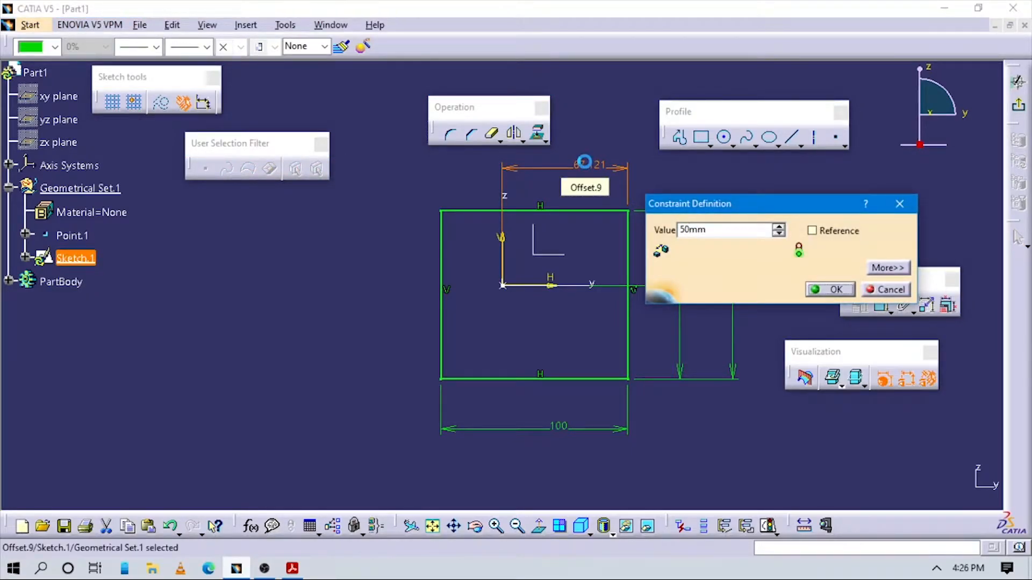
{"action": "key", "text": "Return"}
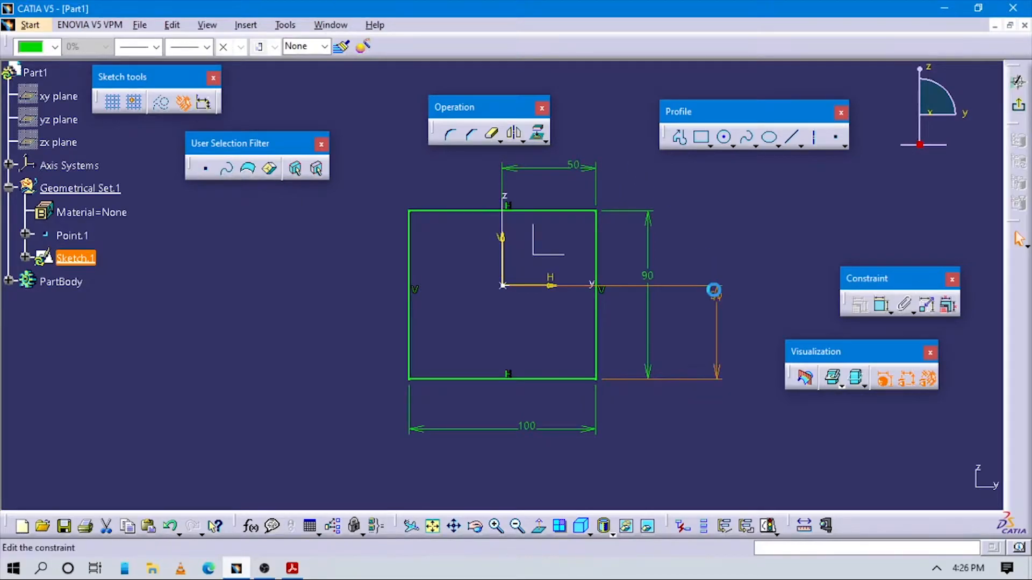
{"action": "double_click", "coordinate": [713, 290]}
{"action": "key", "text": "Return"}
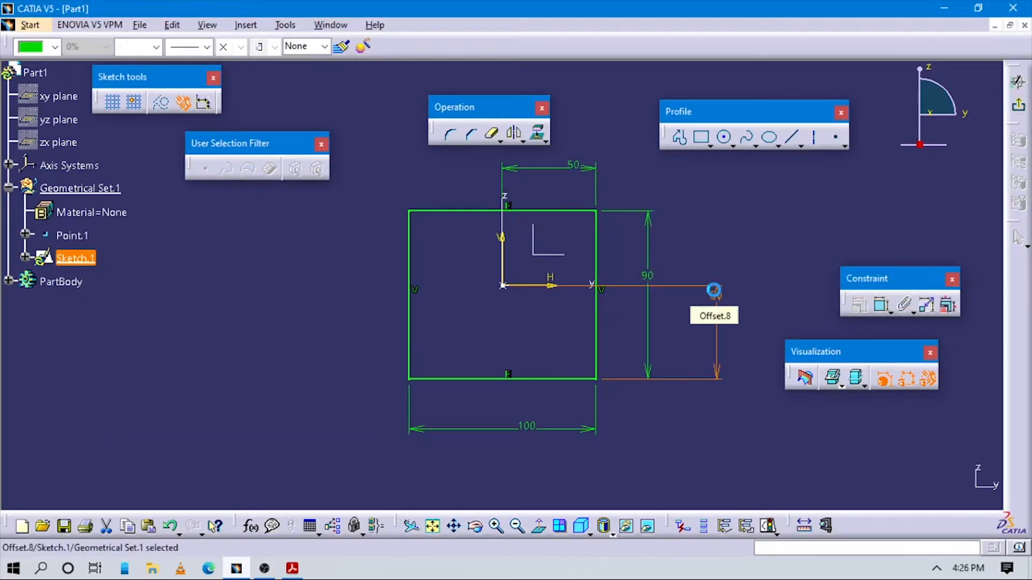
Round both upper corners of the rectangle with a 20 mm radius, as given in the PDF drawing, converting the length constraints to distances.
{"action": "middle_click_drag", "start_coordinate": [754, 250], "coordinate": [731, 228], "text": "ctrl"}
{"action": "middle_click_drag", "start_coordinate": [608, 251], "coordinate": [638, 339]}
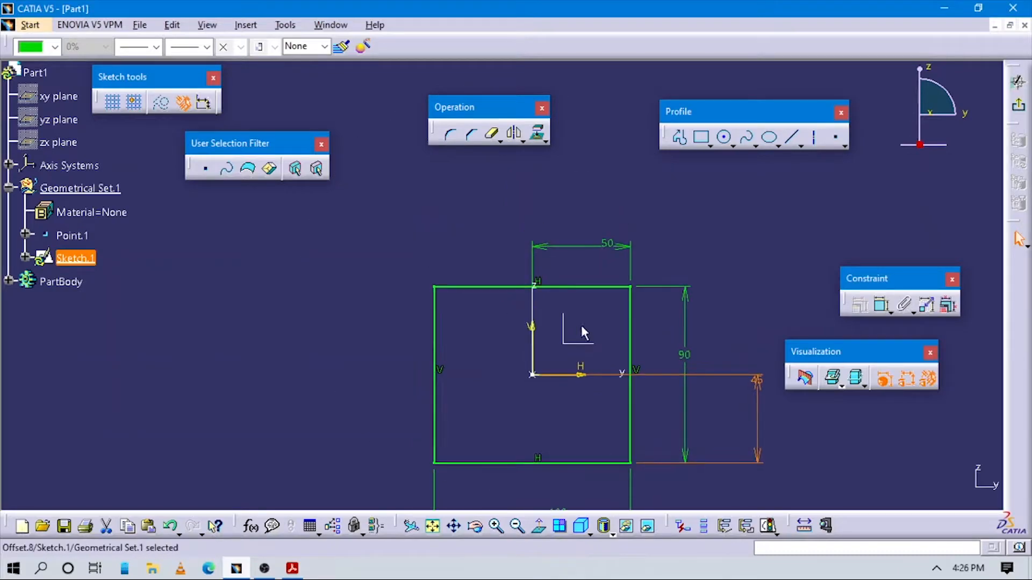
{"action": "left_click_drag", "start_coordinate": [408, 233], "coordinate": [713, 316]}
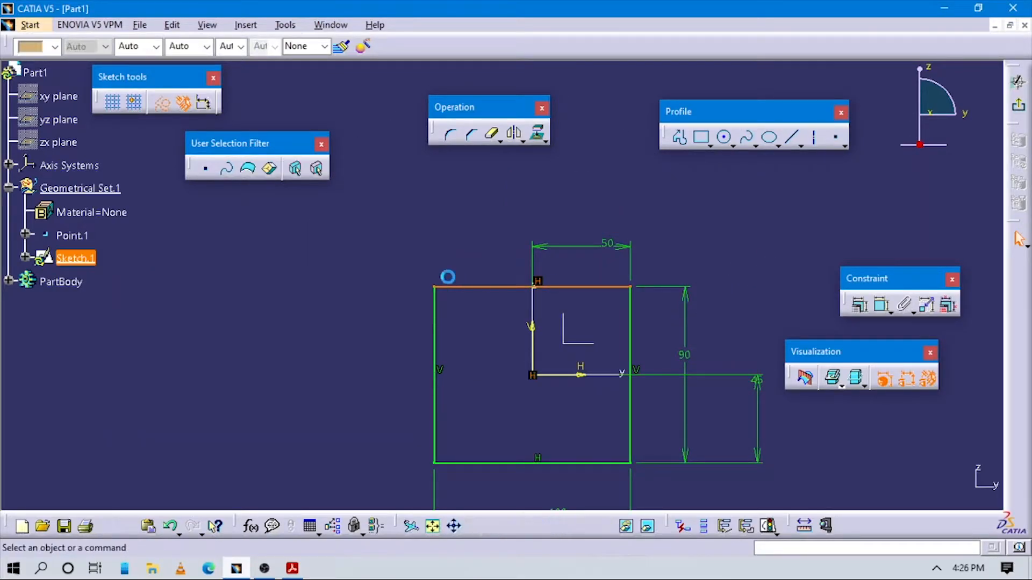
{"action": "left_click_drag", "start_coordinate": [376, 231], "coordinate": [686, 314]}
{"action": "left_click", "coordinate": [435, 288]}
{"action": "left_click", "coordinate": [434, 285]}
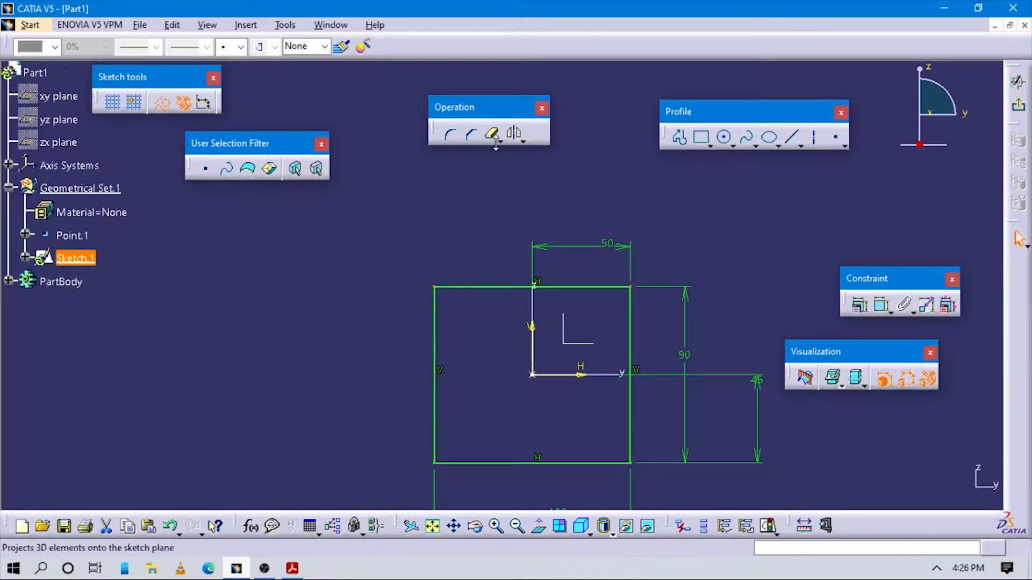
{"action": "left_click", "coordinate": [450, 136]}
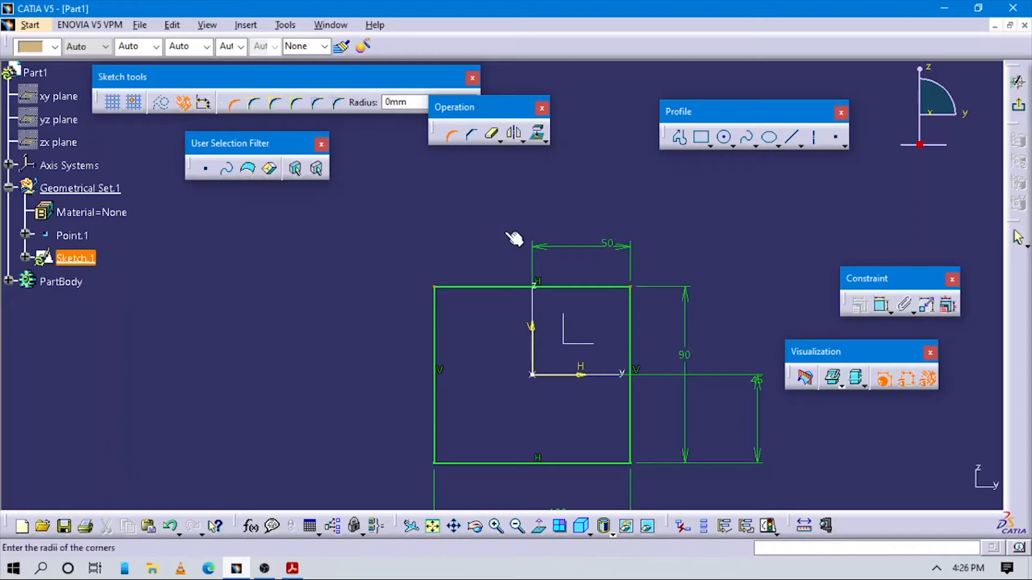
{"action": "key", "text": "alt+Tab"}
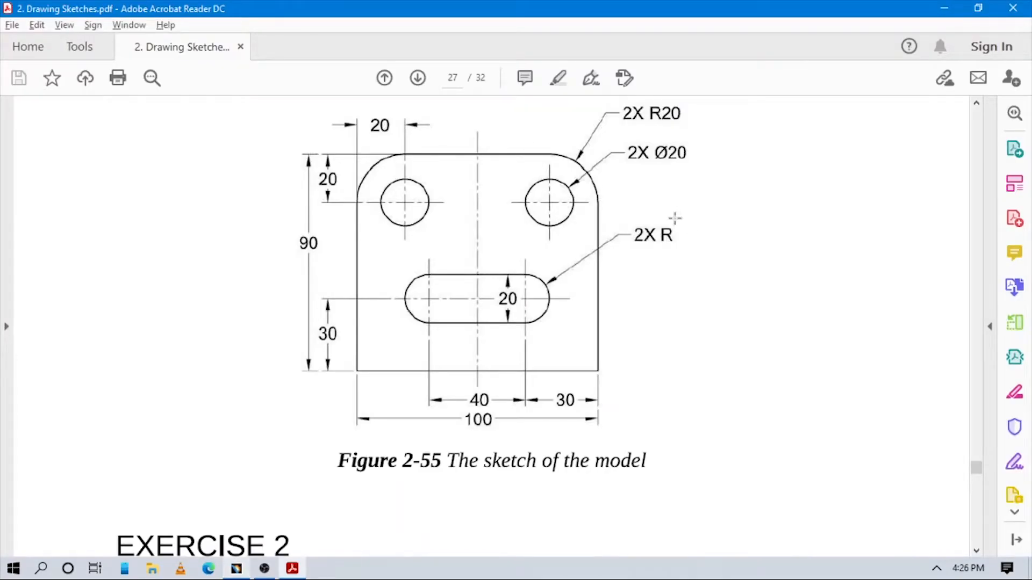
{"action": "key", "text": "alt+Tab"}
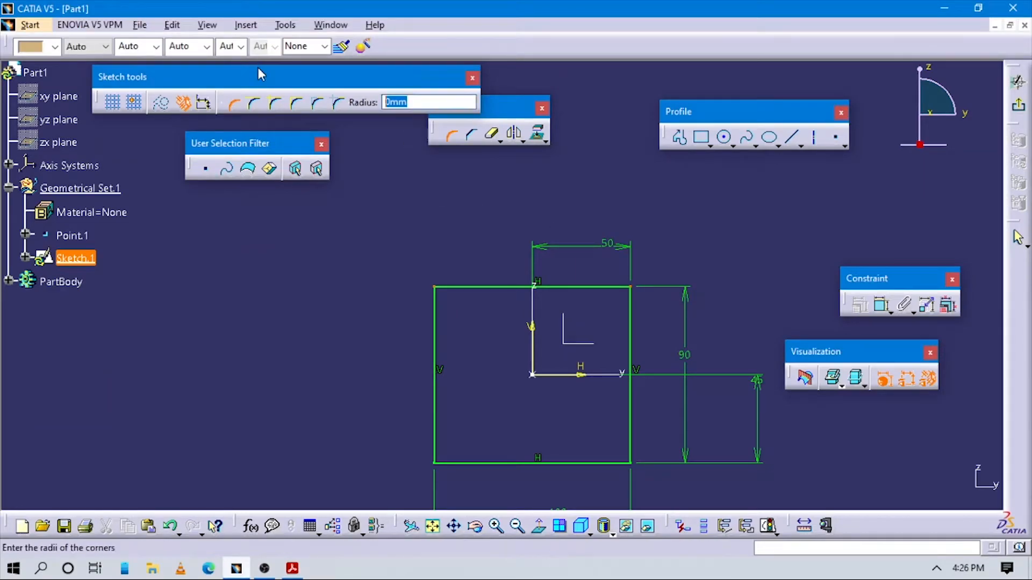
{"action": "type", "text": "20"}
{"action": "key", "text": "Return"}
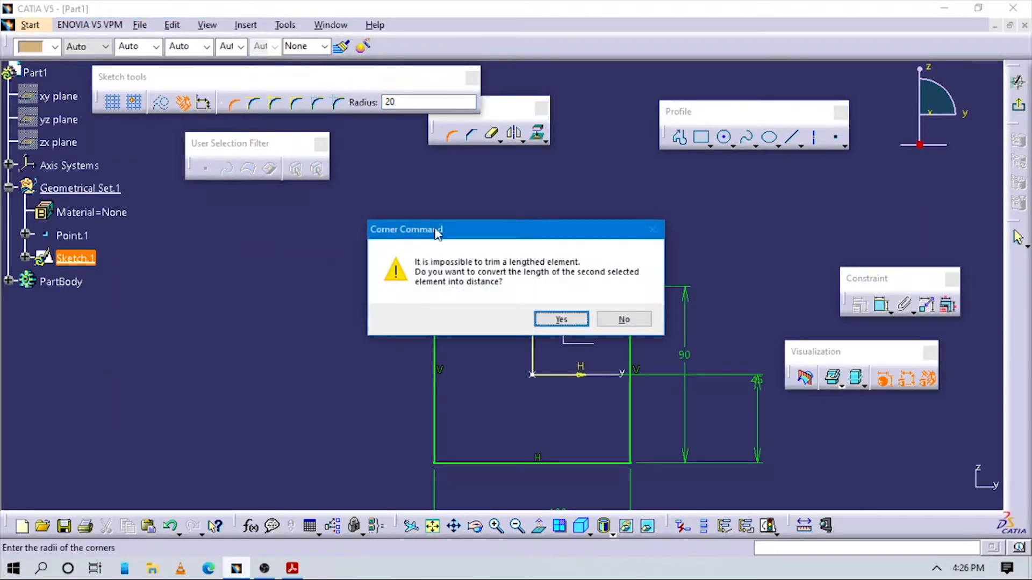
{"action": "left_click", "coordinate": [558, 317]}
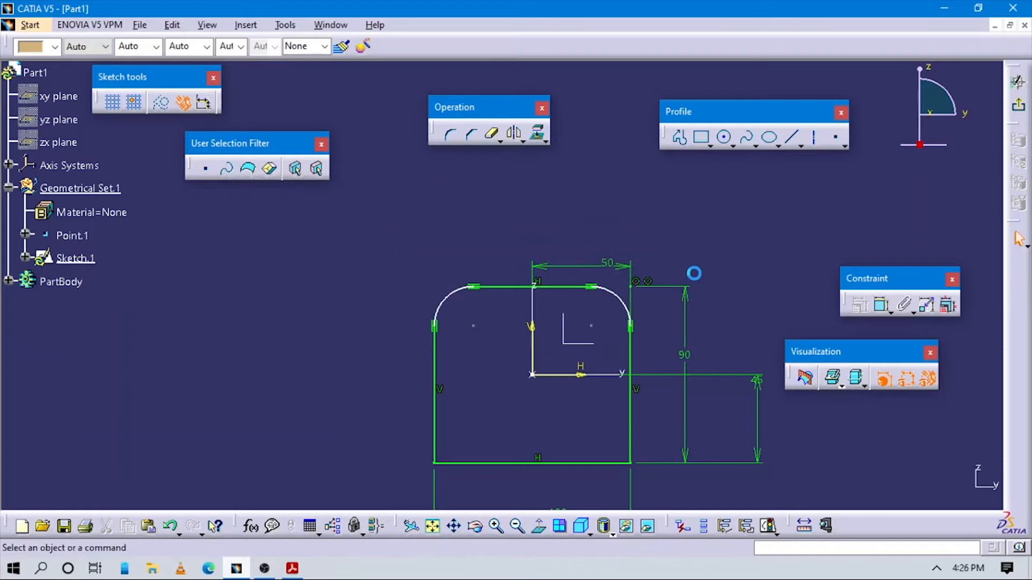
Add radius constraints to the two rounded upper corners of the plate outline.
{"action": "left_click", "coordinate": [880, 304]}
{"action": "left_click", "coordinate": [625, 299]}
{"action": "left_click", "coordinate": [672, 263]}
{"action": "left_click", "coordinate": [458, 303]}
{"action": "left_click", "coordinate": [403, 279]}
{"action": "mouse_move", "coordinate": [518, 354]}
{"action": "middle_mouse_down"}
{"action": "mouse_move", "coordinate": [497, 289]}
{"action": "mouse_move", "coordinate": [556, 358]}
{"action": "mouse_move", "coordinate": [658, 294]}
{"action": "middle_mouse_up"}
Check the holes in the PDF drawing and sketch two circles about 25 mm in diameter, centred on the rounded corners' centre points.
{"action": "key", "text": "alt+Tab"}
{"action": "key", "text": "alt+Tab"}
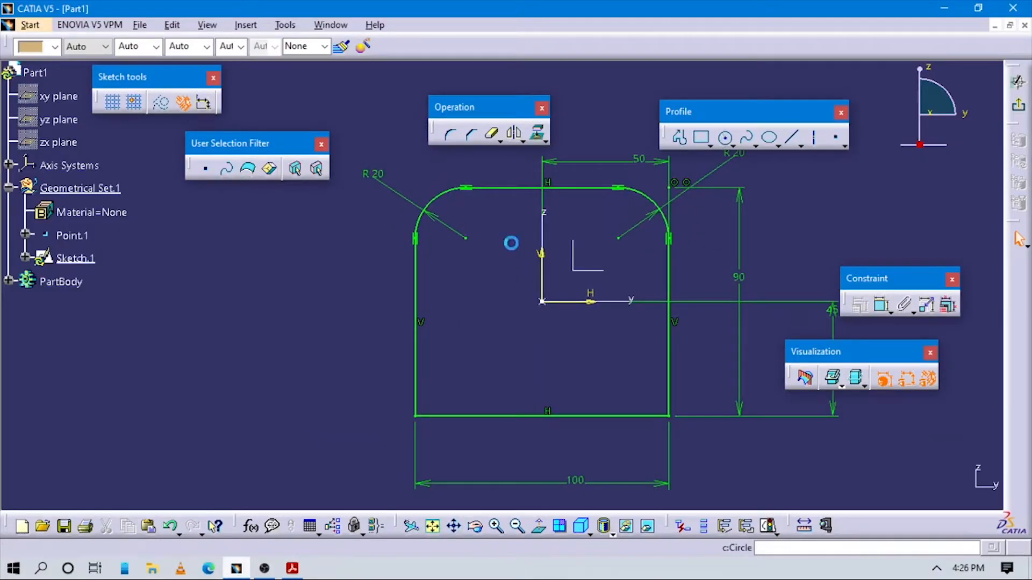
{"action": "key", "text": "Return"}
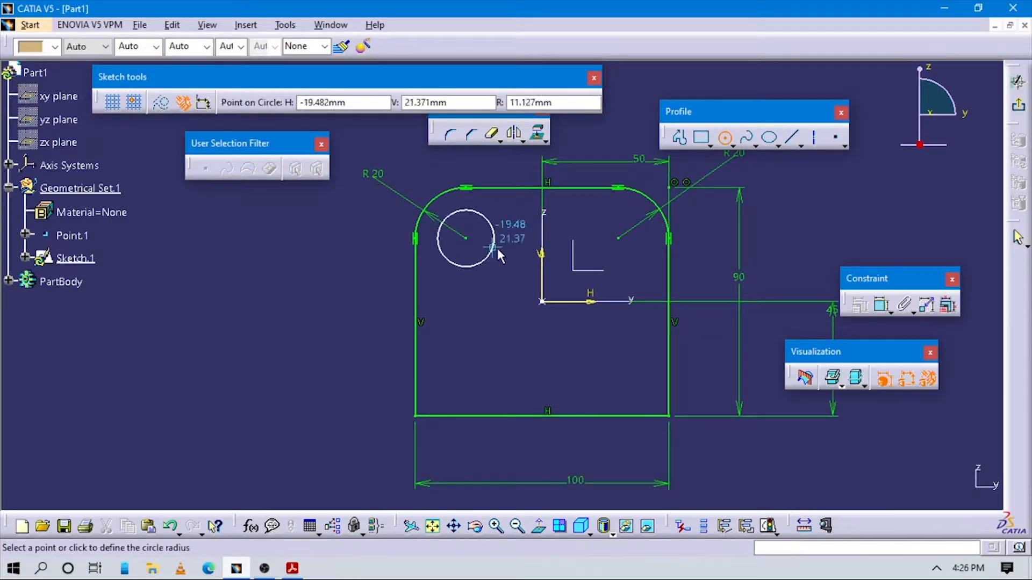
{"action": "left_click", "coordinate": [497, 248]}
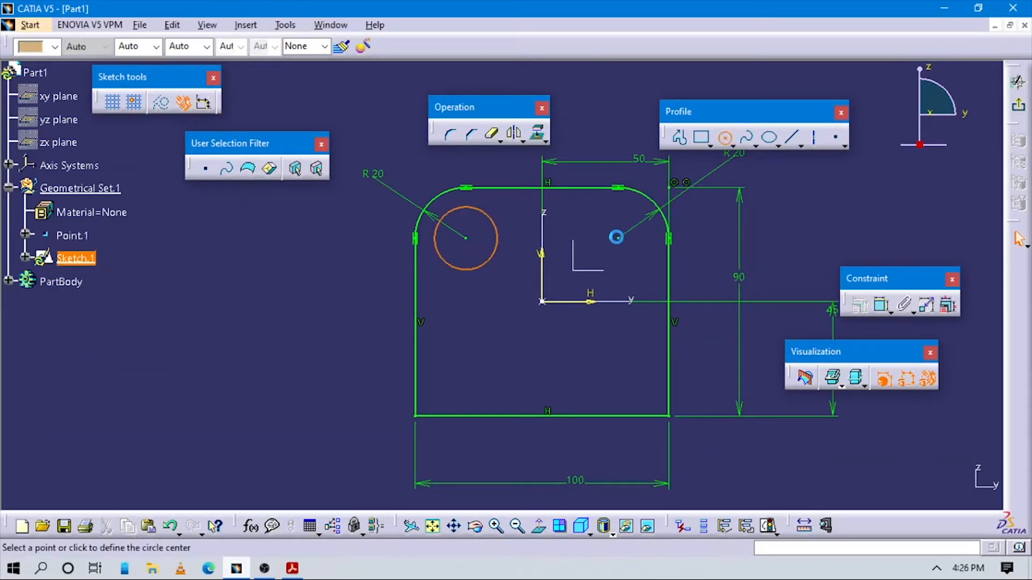
{"action": "left_click", "coordinate": [644, 256]}
Constrain the diameters of both circles to 20 mm, checking the hole size in the PDF drawing.
{"action": "left_click", "coordinate": [882, 304]}
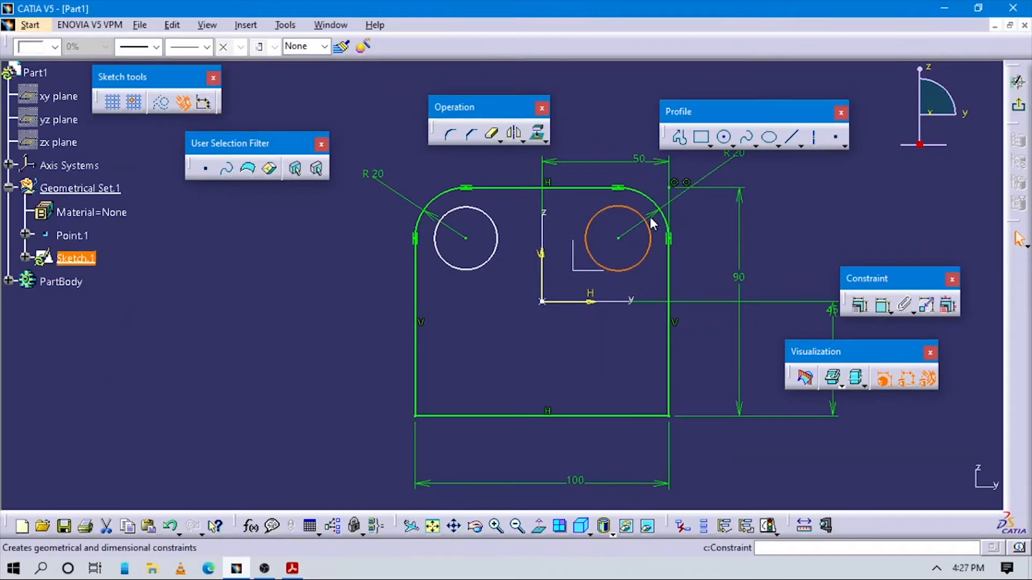
{"action": "left_click", "coordinate": [655, 224]}
{"action": "key", "text": "alt+Tab"}
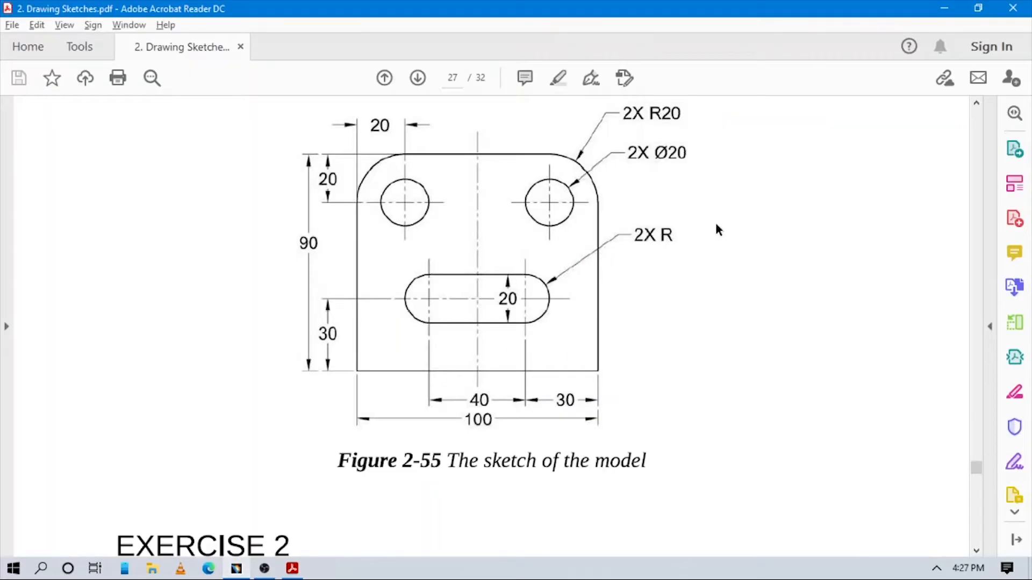
{"action": "key", "text": "alt+Tab"}
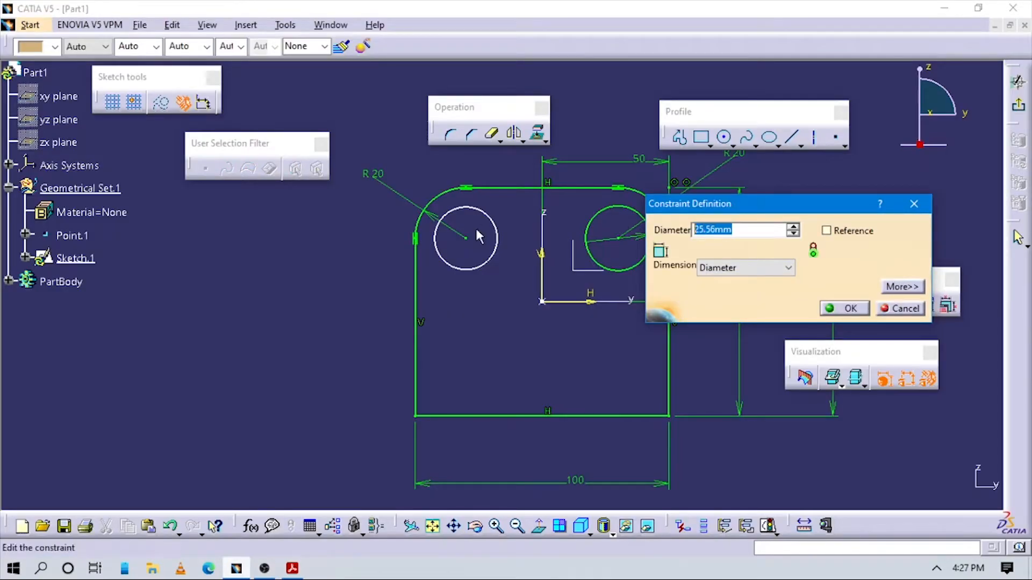
{"action": "type", "text": "20"}
{"action": "key", "text": "Return"}
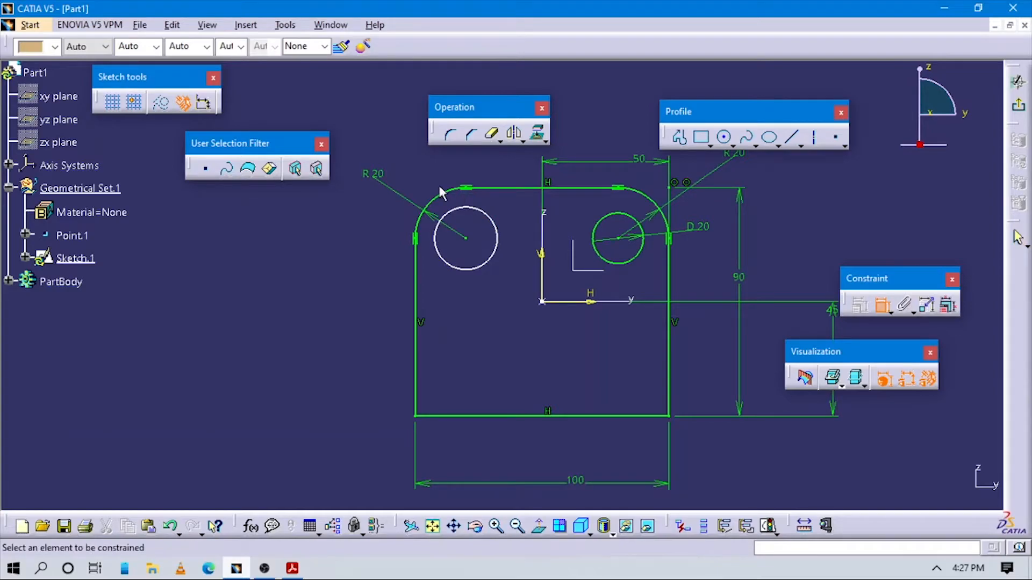
{"action": "left_click", "coordinate": [483, 215]}
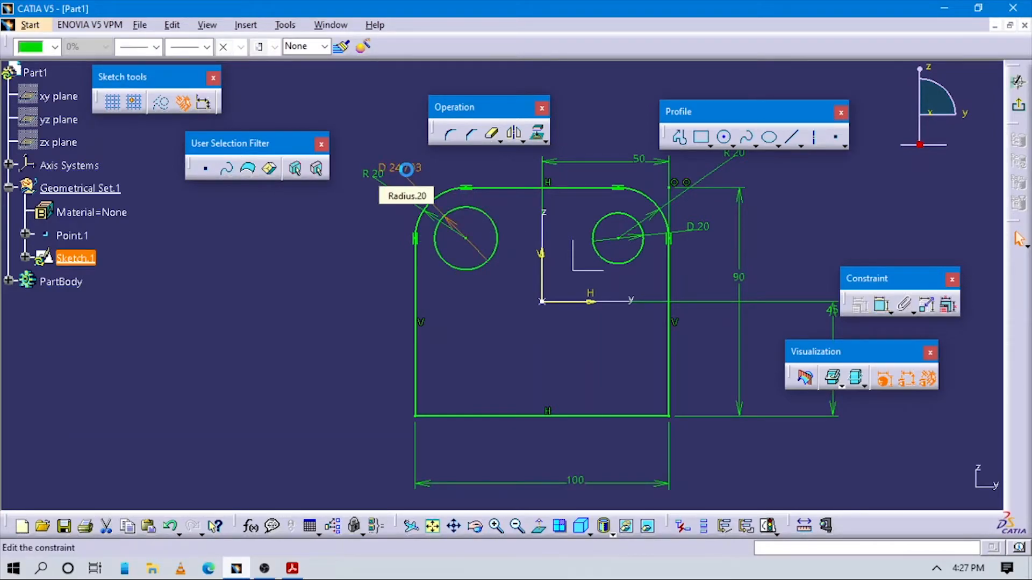
{"action": "type", "text": "20mm"}
{"action": "key", "text": "Return"}
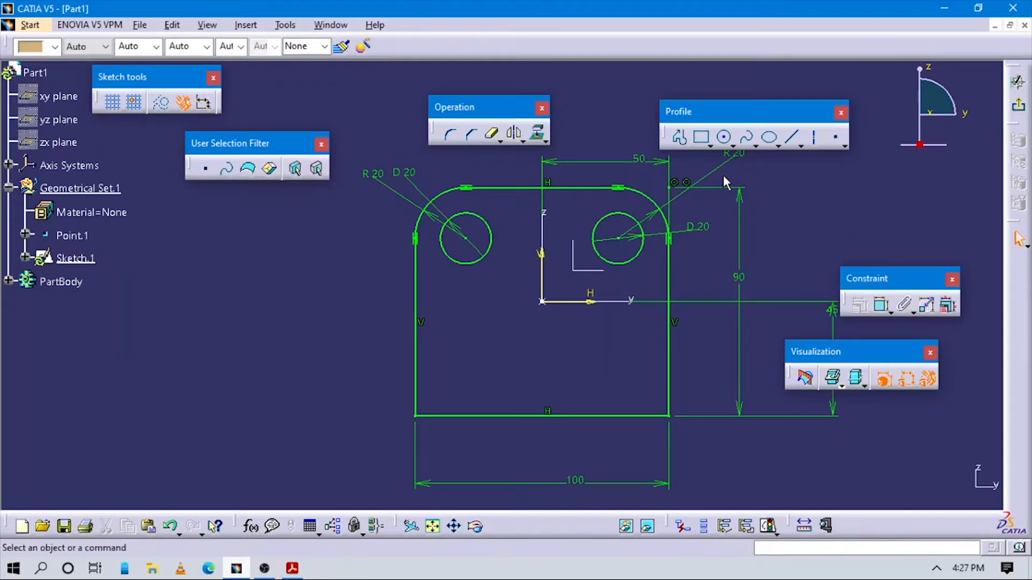
Sketch a horizontal elongated hole about 66 mm between centres and 19 mm wide in the plate's lower half, consulting the PDF drawing.
{"action": "key", "text": "alt+Tab"}
{"action": "key", "text": "alt+Tab"}
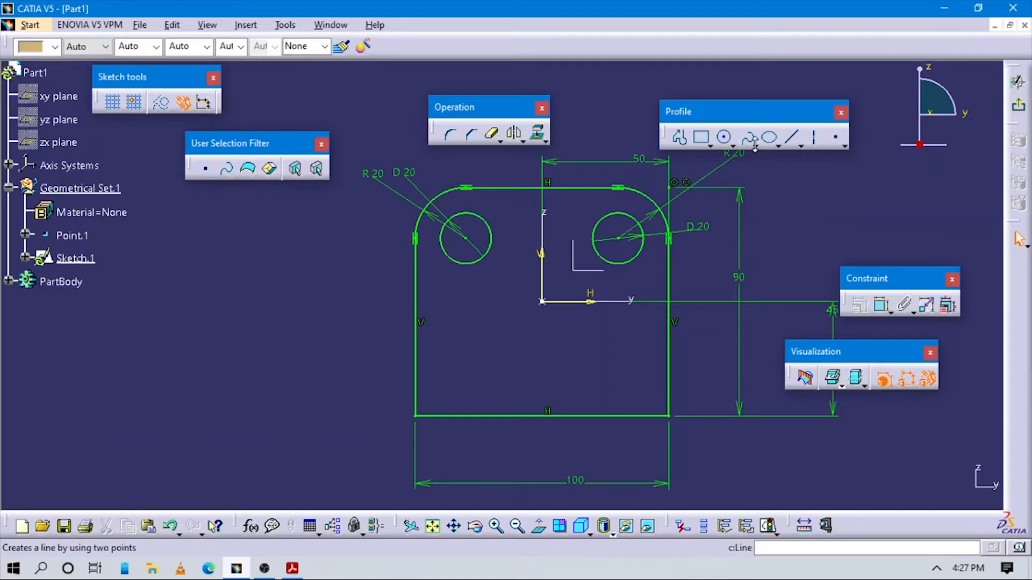
{"action": "left_click", "coordinate": [711, 144]}
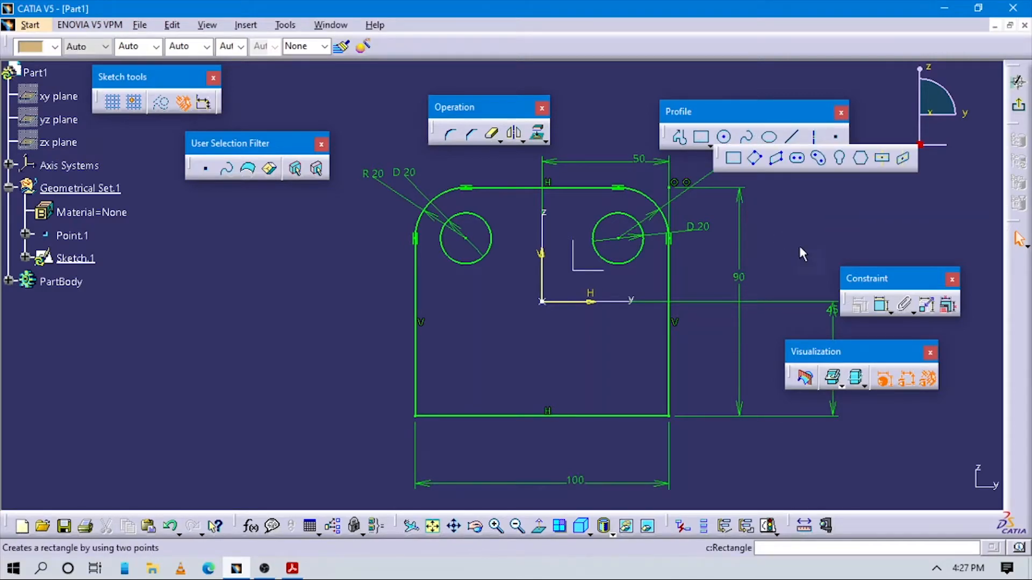
{"action": "left_click", "coordinate": [798, 158]}
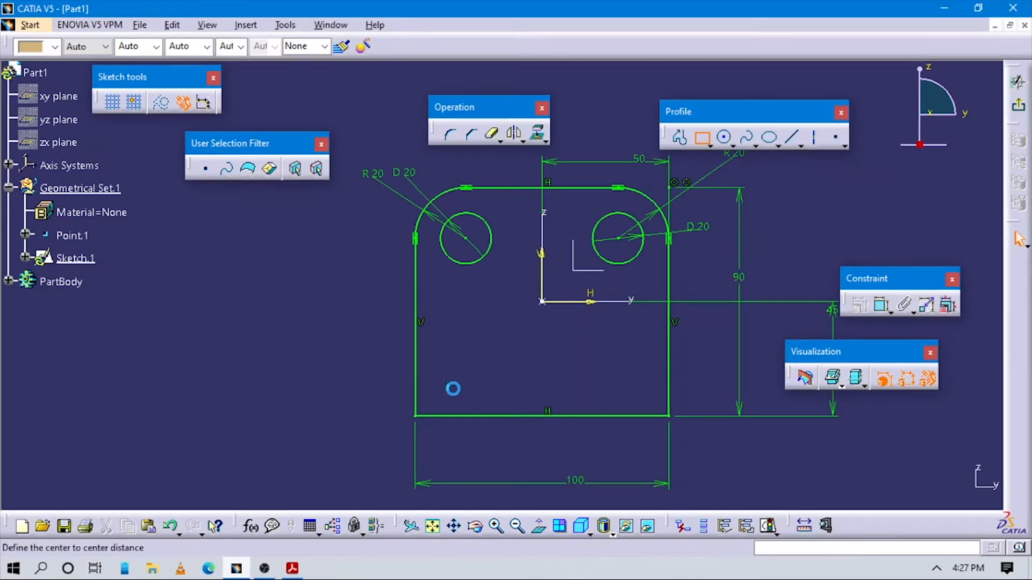
{"action": "left_click", "coordinate": [459, 362]}
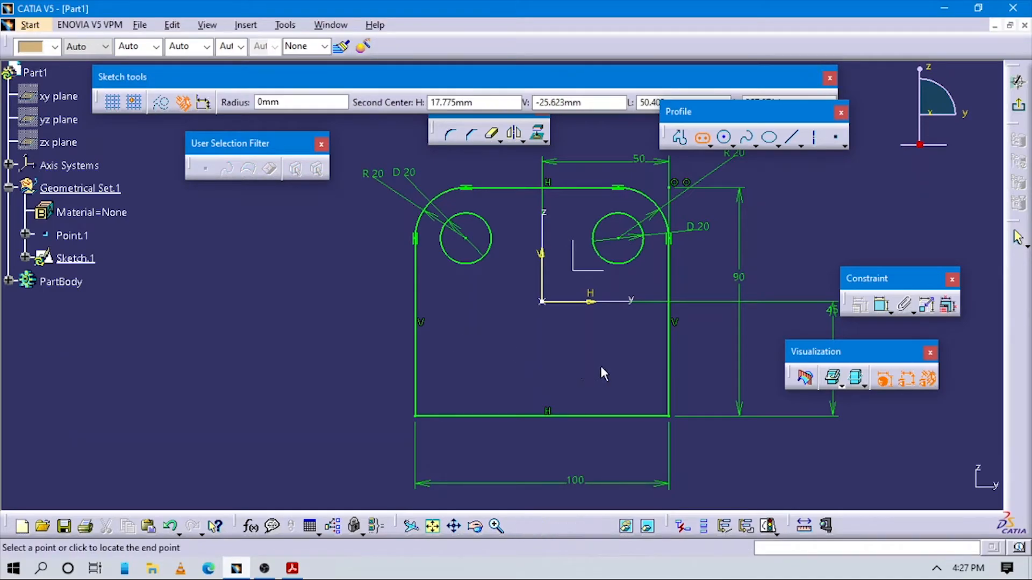
{"action": "left_click", "coordinate": [628, 362]}
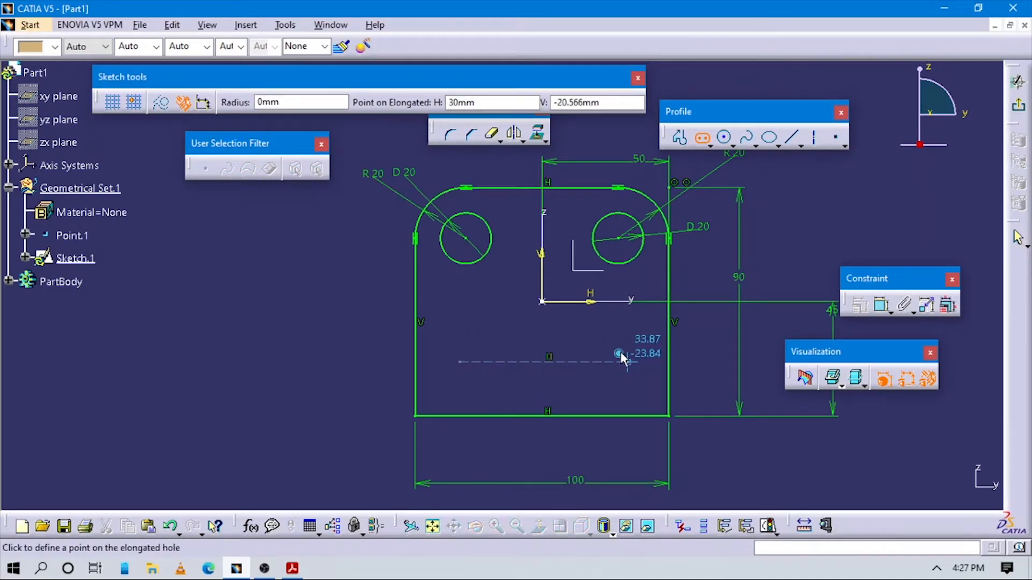
{"action": "left_click", "coordinate": [631, 339]}
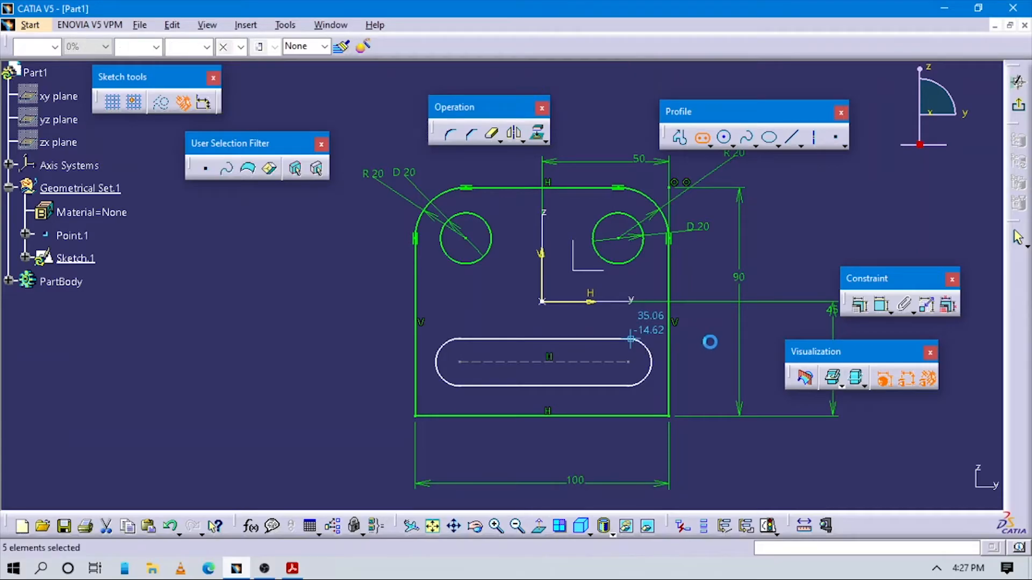
Constrain the distance between the elongated hole's upper and lower edges to 20 mm, checking the PDF drawing.
{"action": "key", "text": "alt+Tab"}
{"action": "key", "text": "alt+Tab"}
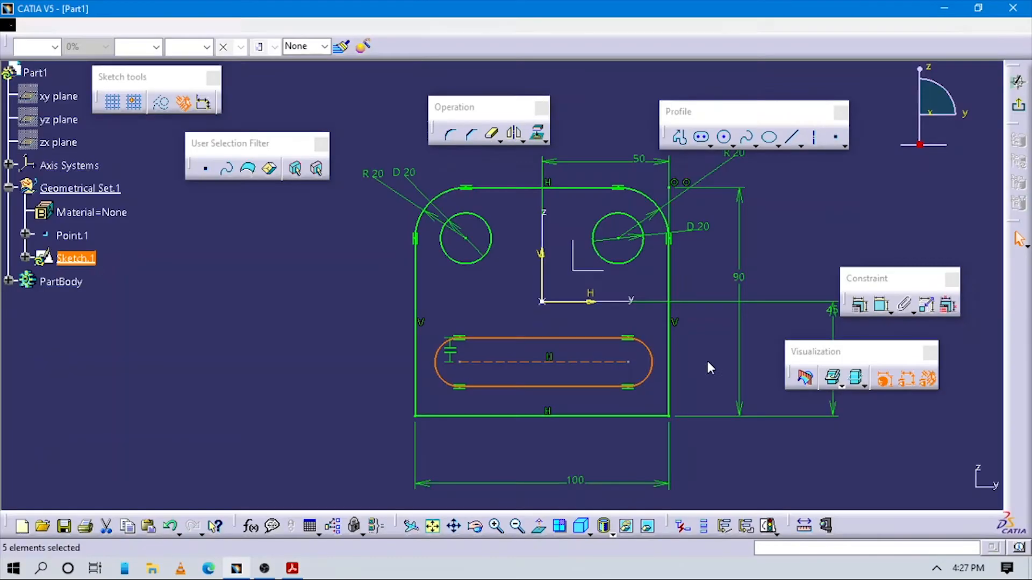
{"action": "left_click", "coordinate": [535, 393]}
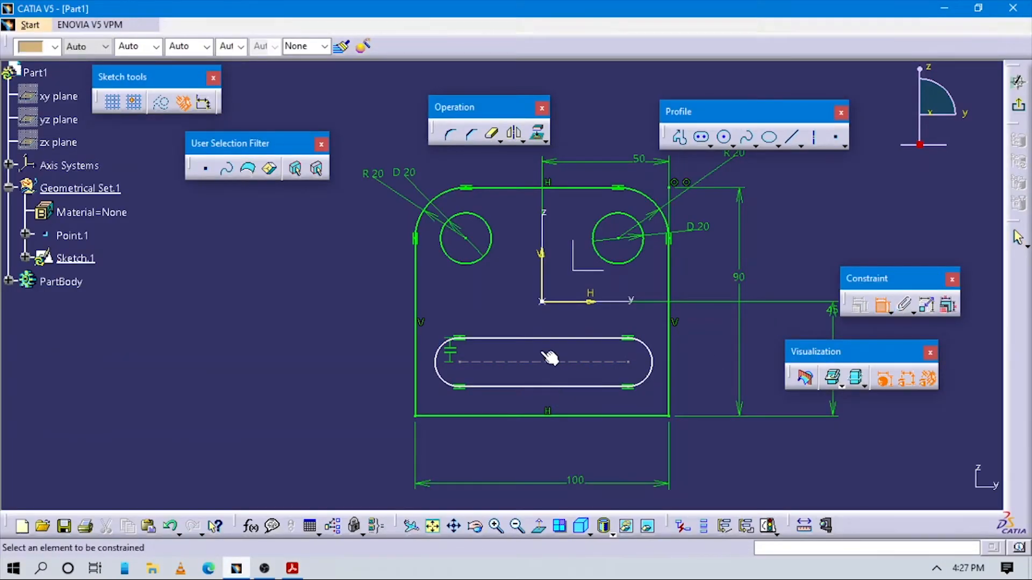
{"action": "left_click", "coordinate": [542, 386]}
{"action": "left_click", "coordinate": [549, 340]}
{"action": "left_click", "coordinate": [387, 359]}
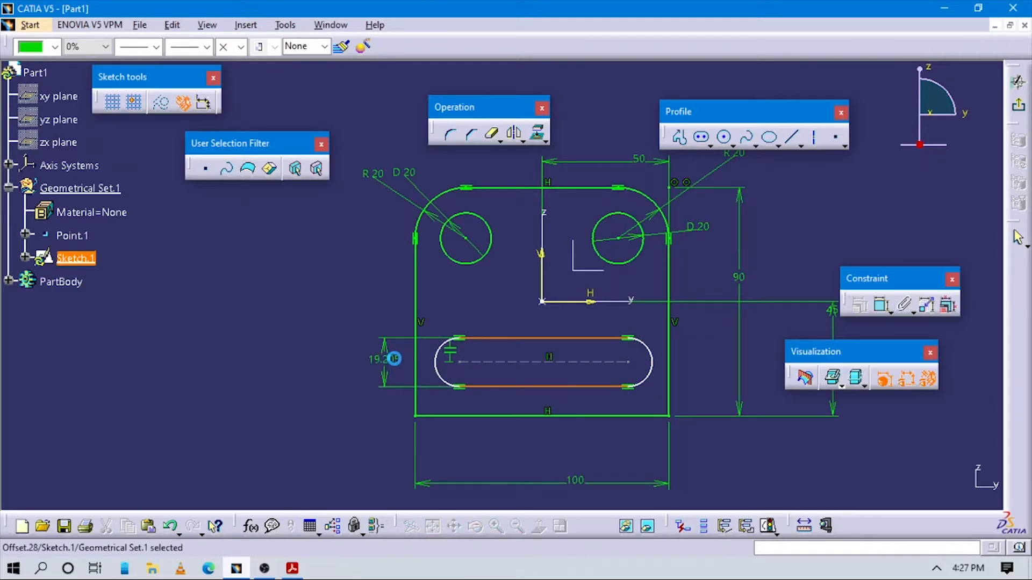
{"action": "double_click", "coordinate": [394, 358]}
{"action": "key", "text": "alt+Tab"}
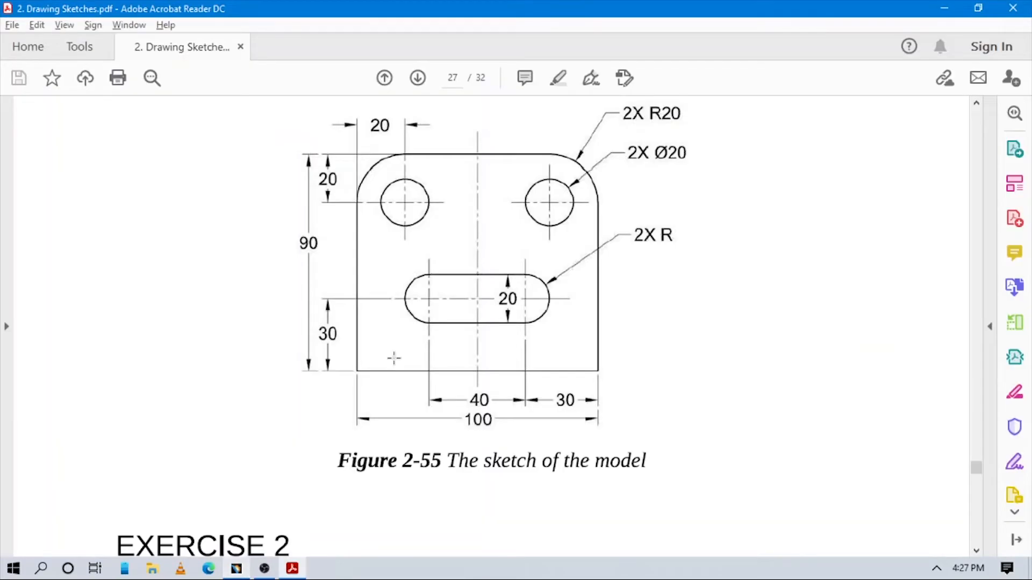
{"action": "key", "text": "alt+Tab"}
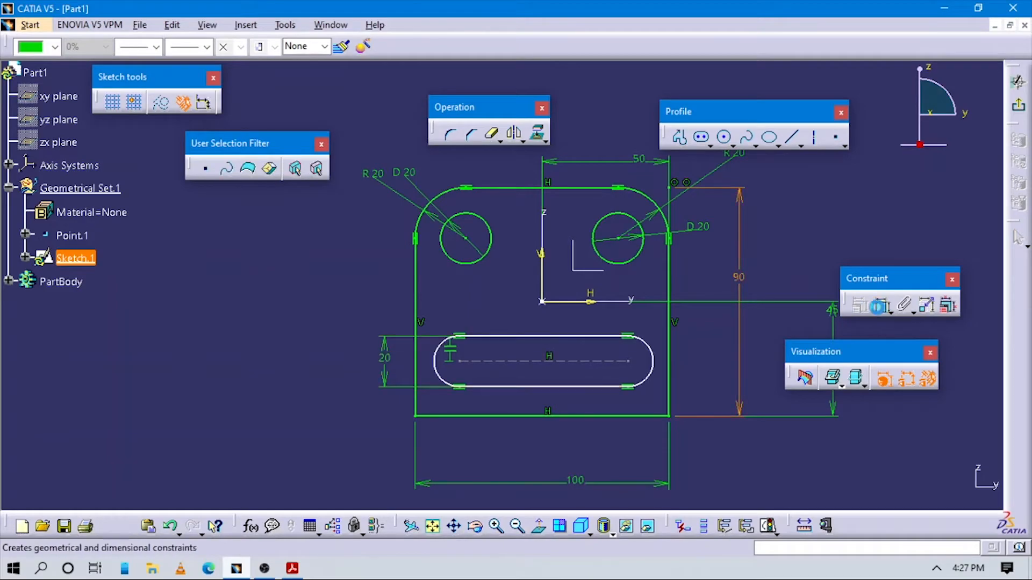
{"action": "left_click", "coordinate": [881, 306]}
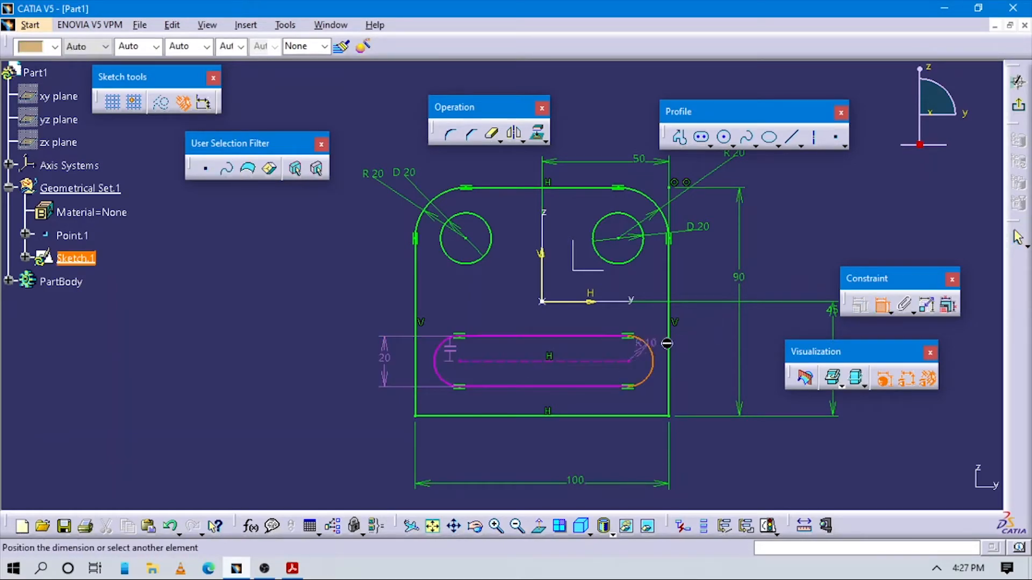
{"action": "left_click", "coordinate": [678, 330]}
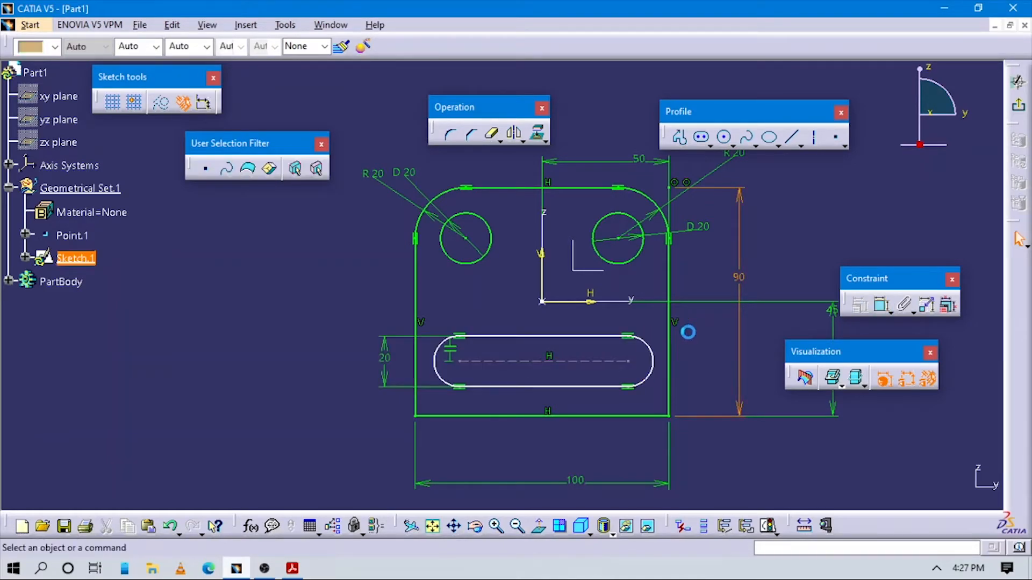
{"action": "key", "text": "alt+Tab"}
{"action": "key", "text": "alt+Tab"}
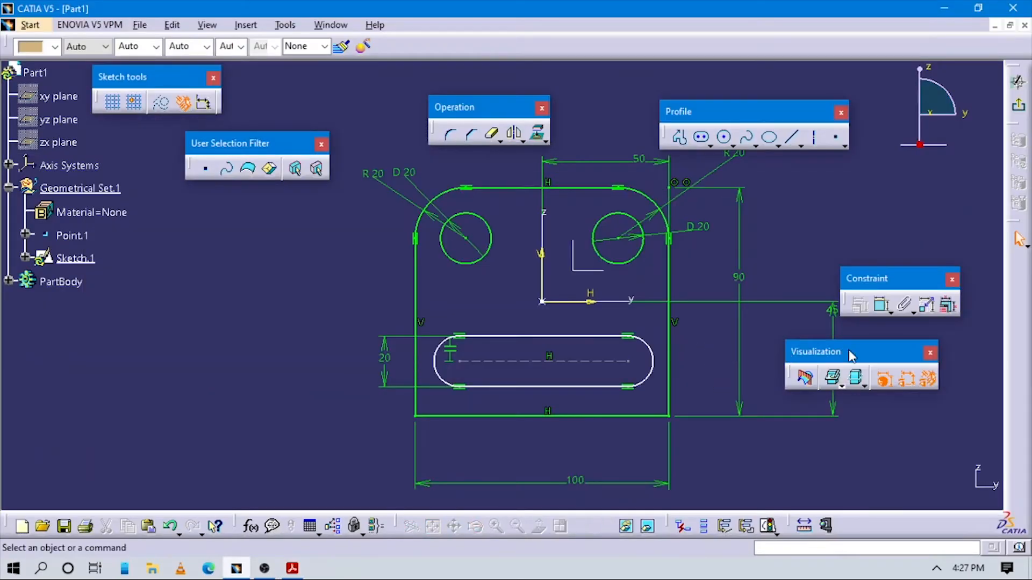
Constrain the distance between the elongated hole's horizontal centreline and the plate's lower edge to 30 mm.
{"action": "left_click", "coordinate": [882, 307]}
{"action": "left_click", "coordinate": [589, 360]}
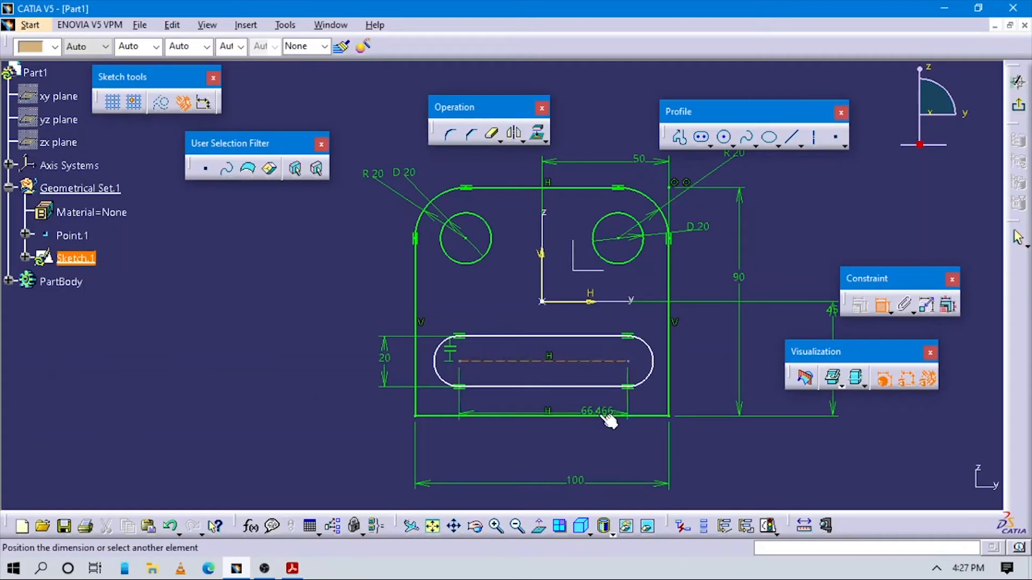
{"action": "left_click", "coordinate": [716, 371]}
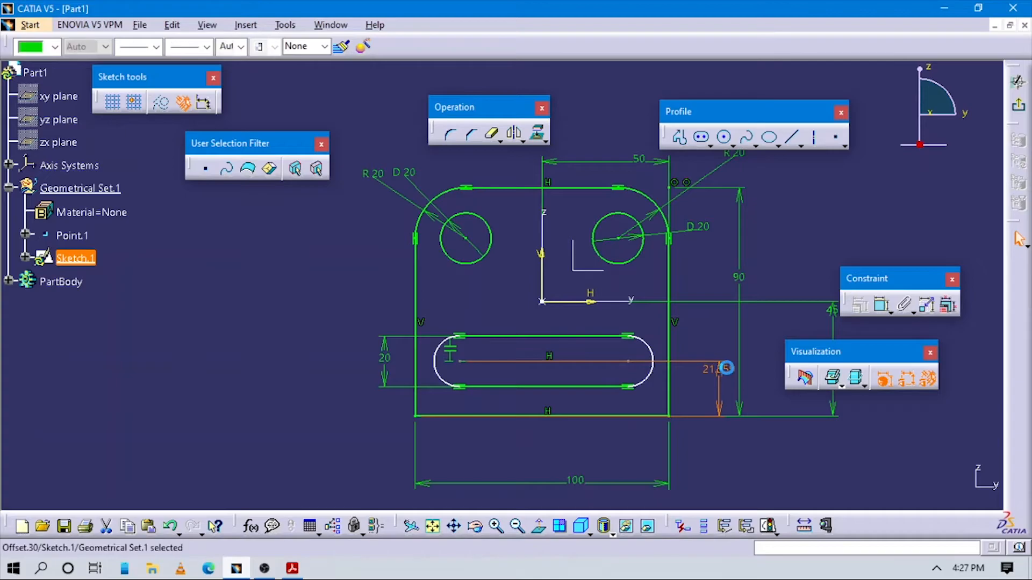
{"action": "double_click", "coordinate": [726, 368]}
{"action": "type", "text": "30"}
{"action": "key", "text": "Return"}
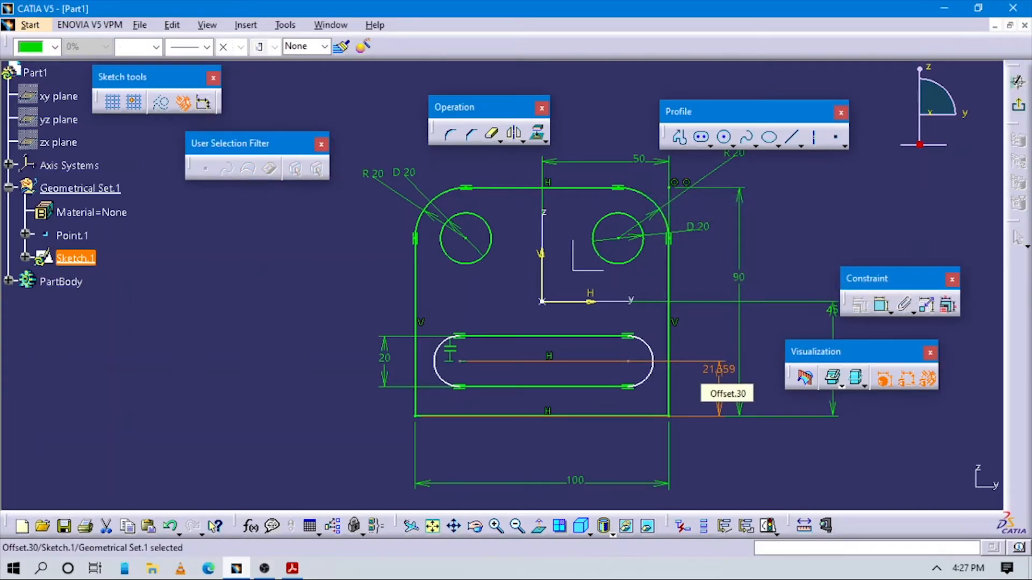
Constrain the elongated hole's centre-to-centre length to 40 mm, checking the dimension in the PDF drawing.
{"action": "key", "text": "alt+Tab"}
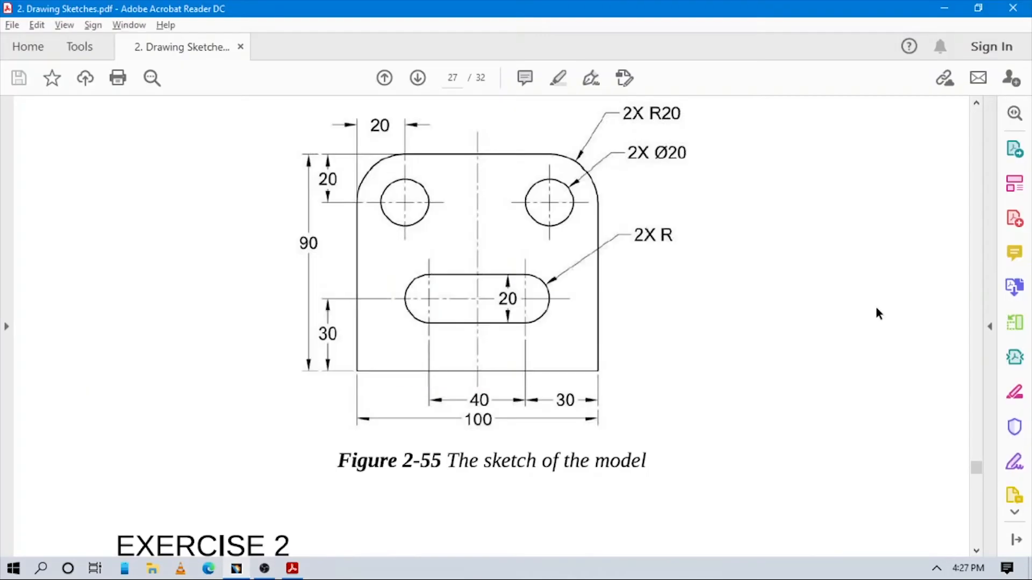
{"action": "key", "text": "alt+Tab"}
{"action": "left_click", "coordinate": [882, 305]}
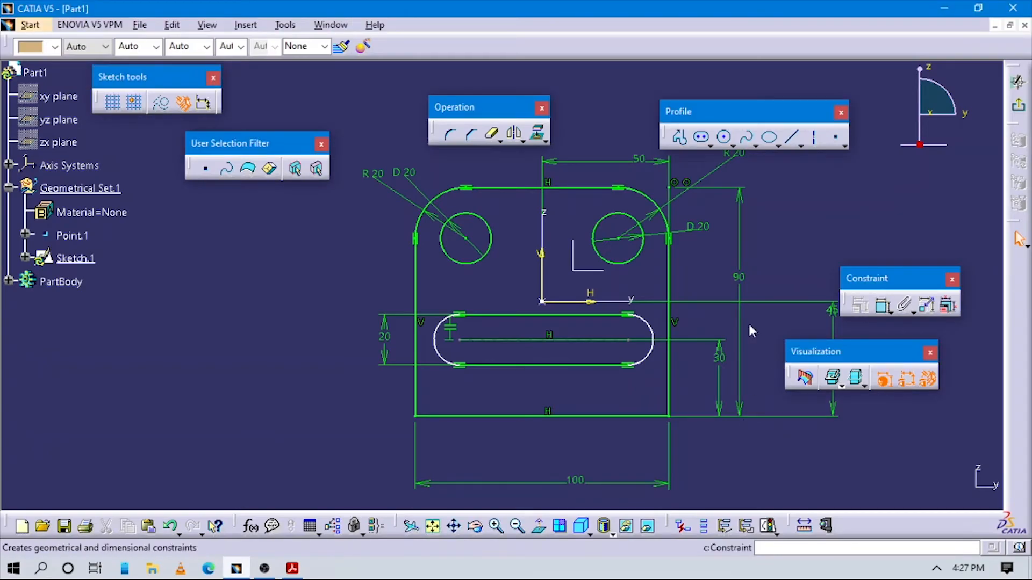
{"action": "left_click", "coordinate": [593, 339]}
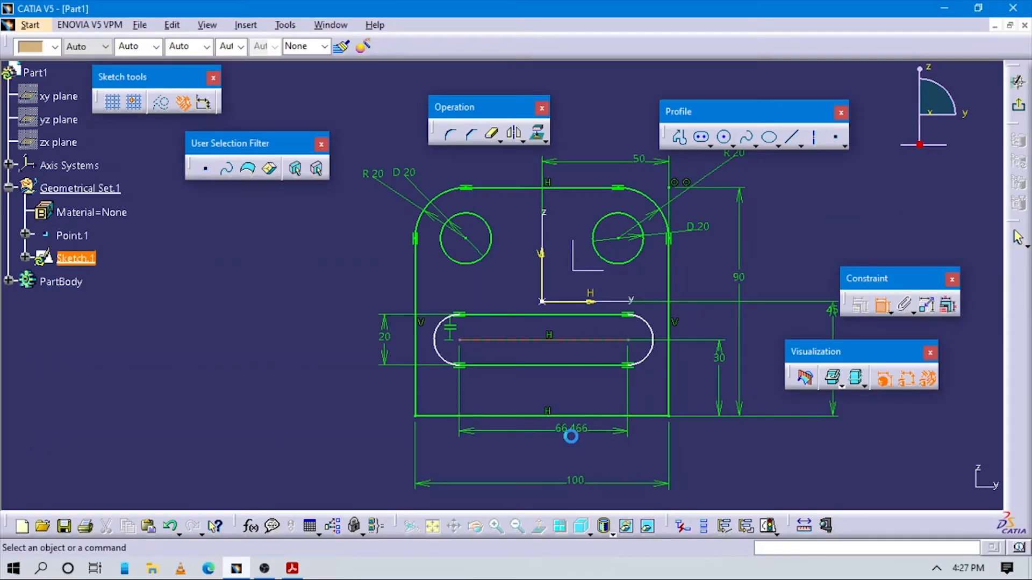
{"action": "double_click", "coordinate": [571, 434]}
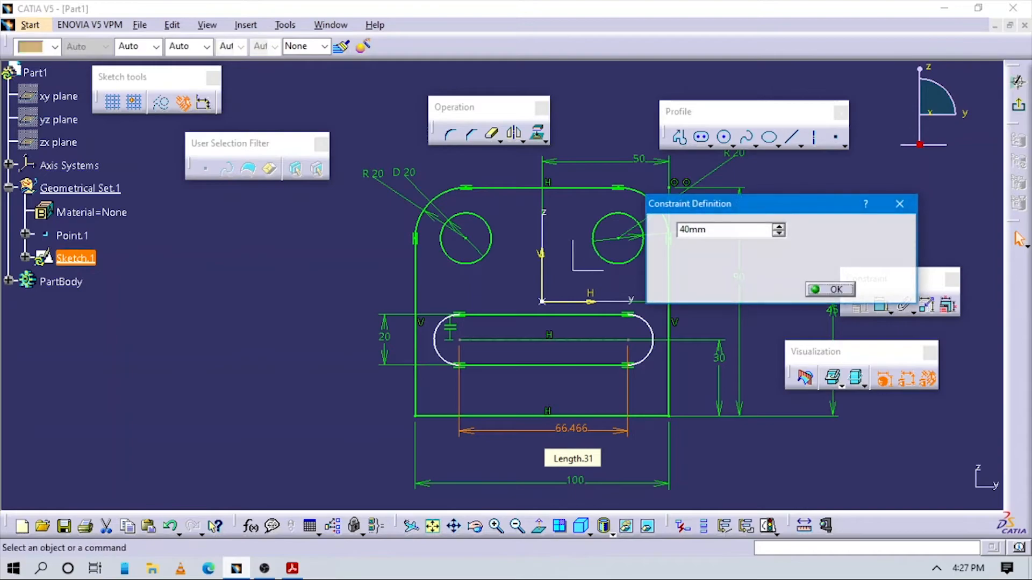
{"action": "key", "text": "Return"}
{"action": "left_click", "coordinate": [768, 238]}
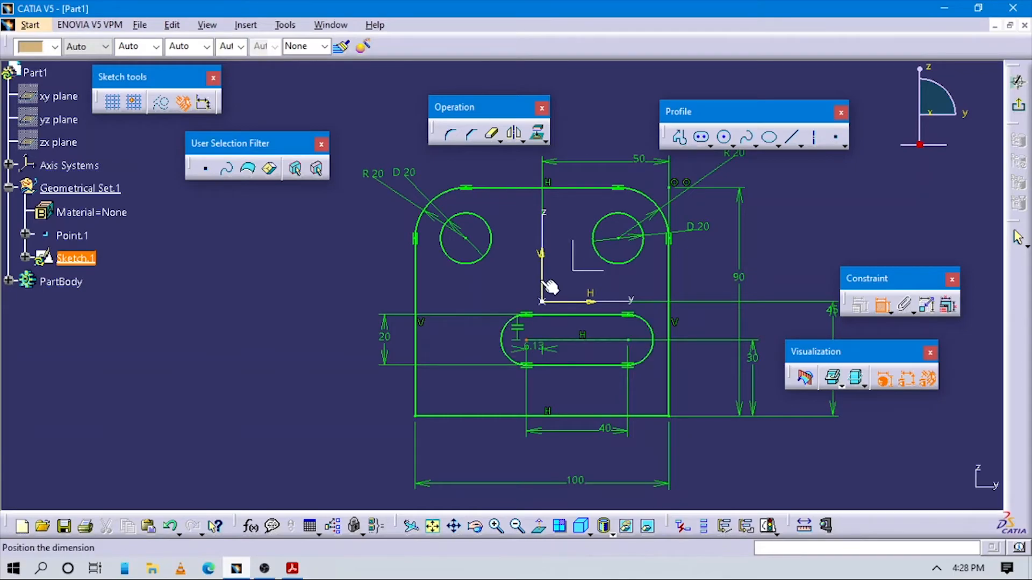
Constrain the distance from the elongated hole's left arc centre to the vertical axis to 20 mm.
{"action": "left_click", "coordinate": [511, 164]}
{"action": "double_click", "coordinate": [516, 162]}
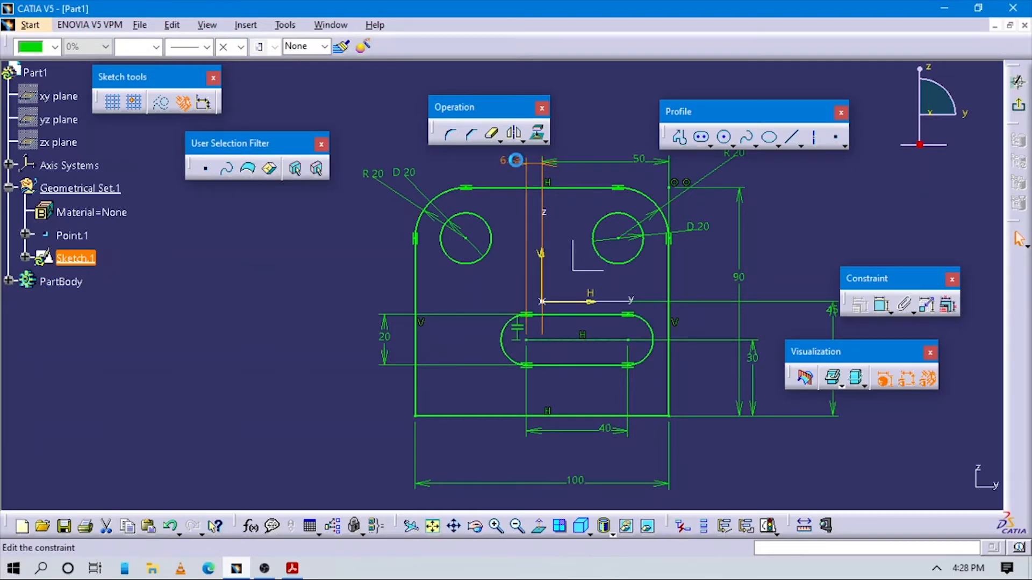
{"action": "type", "text": "20mm"}
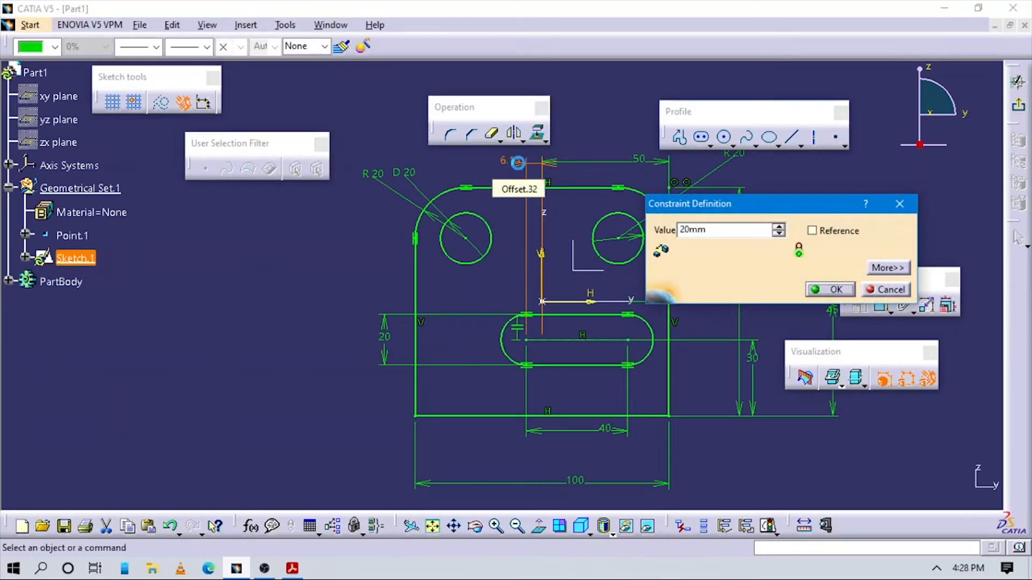
{"action": "key", "text": "Return"}
Define PartBody as the in-work object and extrude the finished plate sketch with a 20 mm Pad.
{"action": "mouse_move", "coordinate": [707, 233]}
{"action": "middle_mouse_down"}
{"action": "mouse_move", "coordinate": [722, 301]}
{"action": "mouse_move", "coordinate": [675, 384]}
{"action": "mouse_move", "coordinate": [718, 281]}
{"action": "middle_mouse_up"}
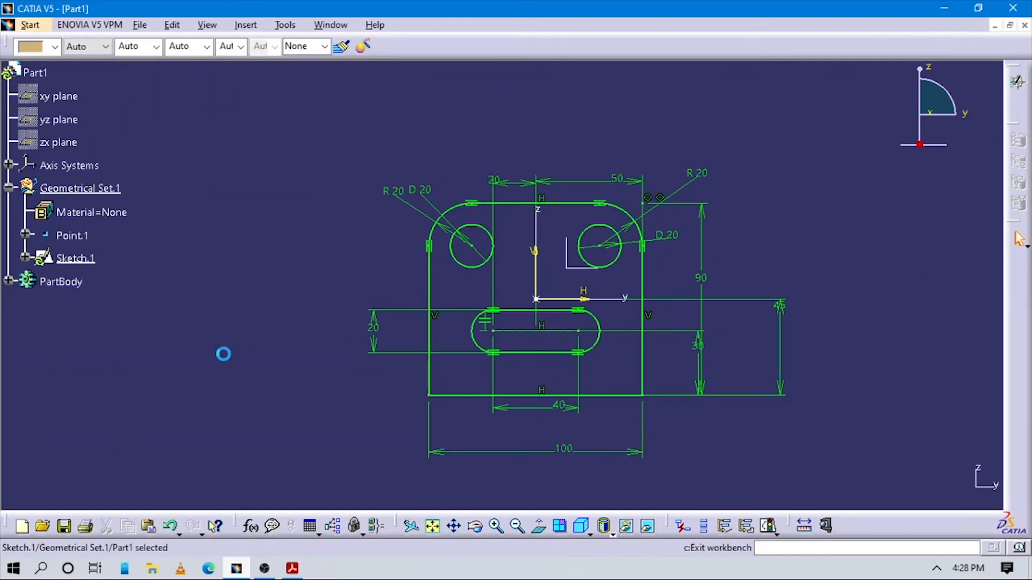
{"action": "left_click", "coordinate": [63, 280]}
{"action": "right_click", "coordinate": [64, 280]}
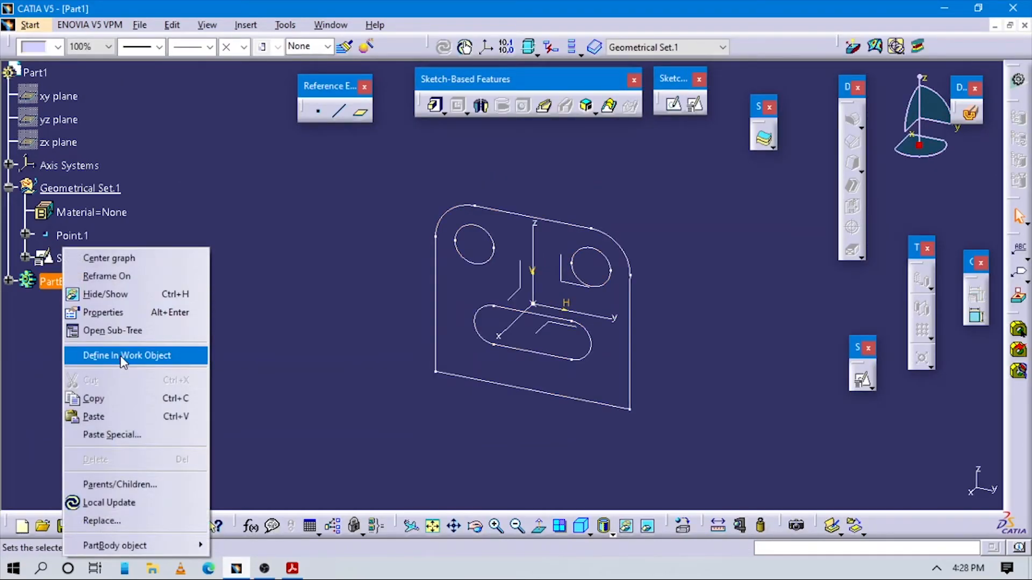
{"action": "left_click", "coordinate": [123, 356]}
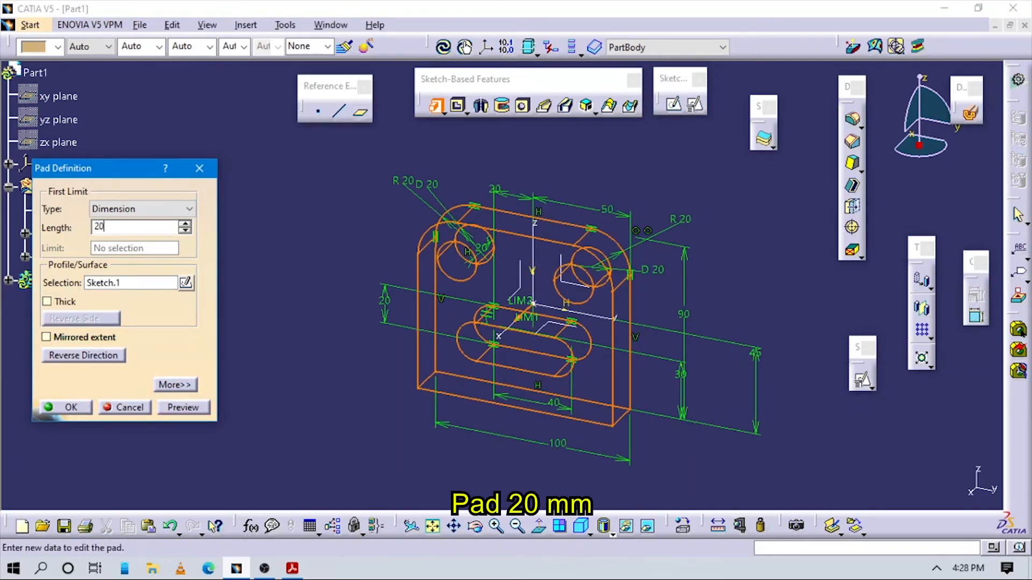
{"action": "left_click", "coordinate": [68, 408]}
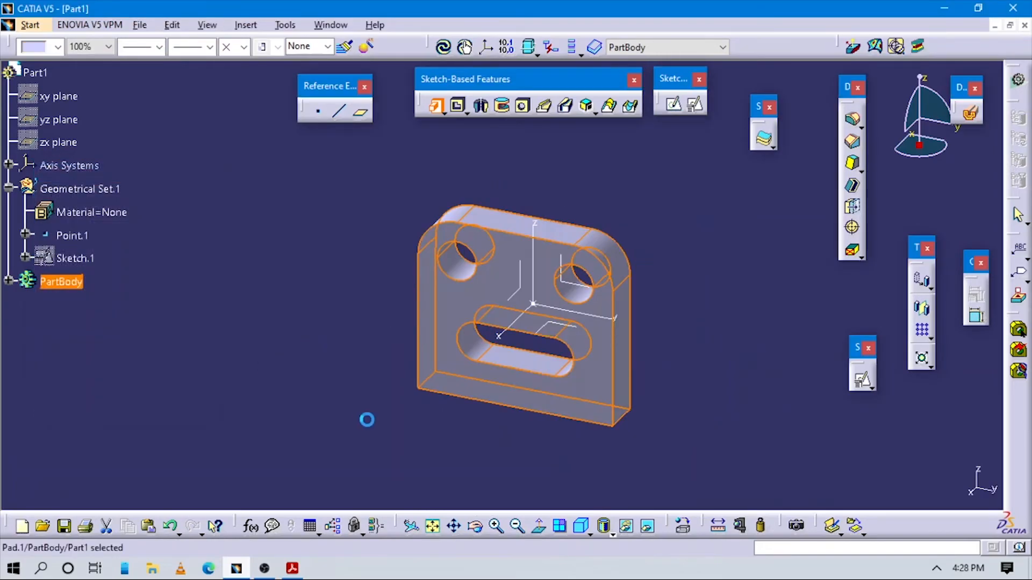
Compare the padded plate with the solid model in Figure 2-54 and the drawing in Figure 2-55 of the PDF.
{"action": "left_click", "coordinate": [292, 570]}
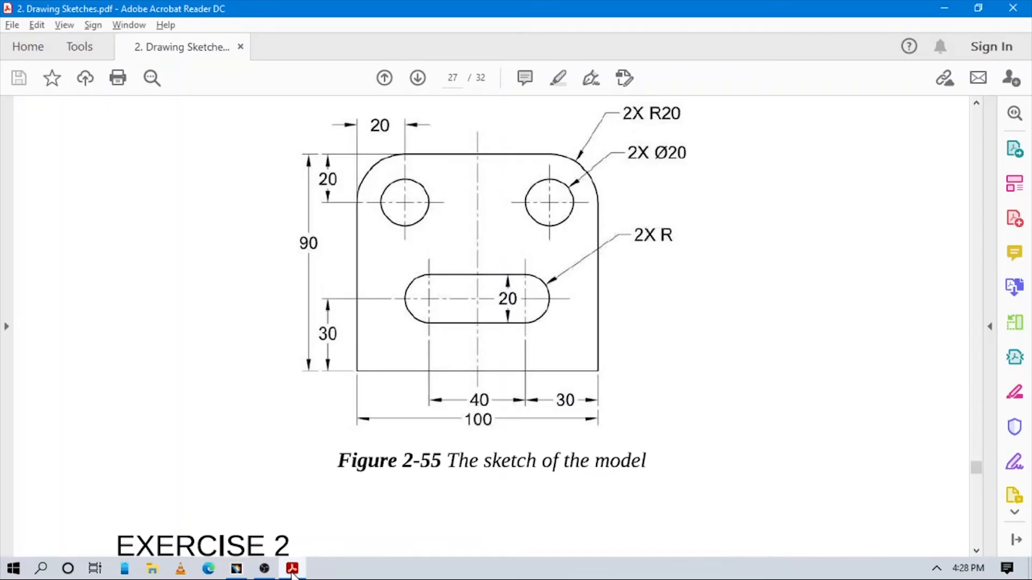
{"action": "left_click", "coordinate": [292, 569]}
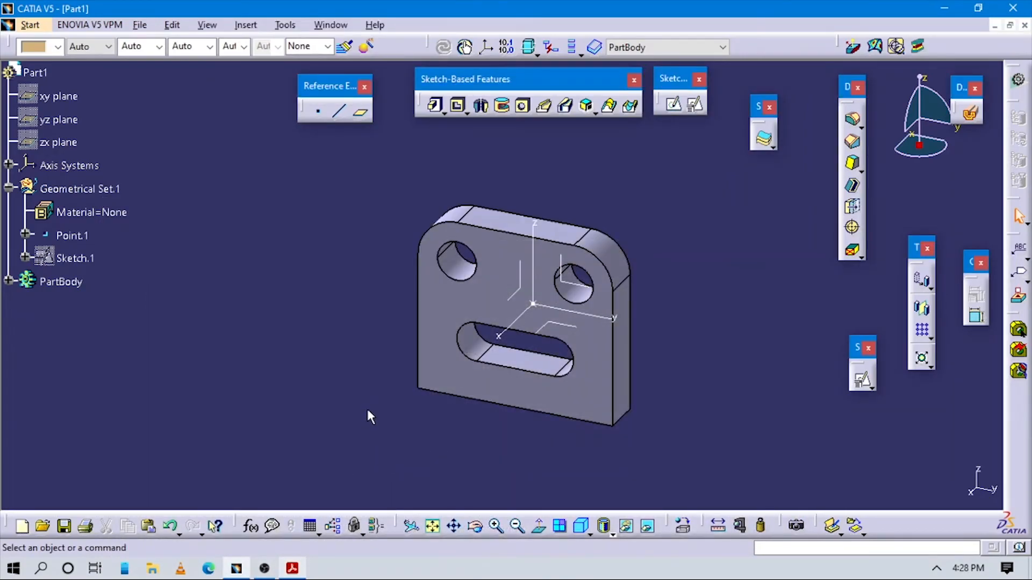
{"action": "left_click", "coordinate": [292, 569]}
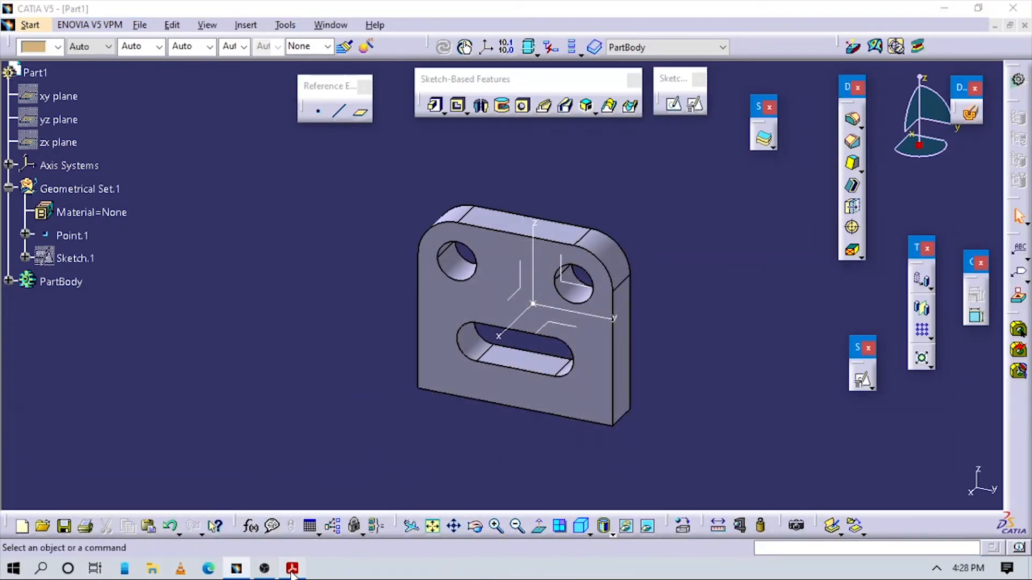
{"action": "scroll", "coordinate": [476, 388], "scroll_direction": "up", "scroll_amount": 4}
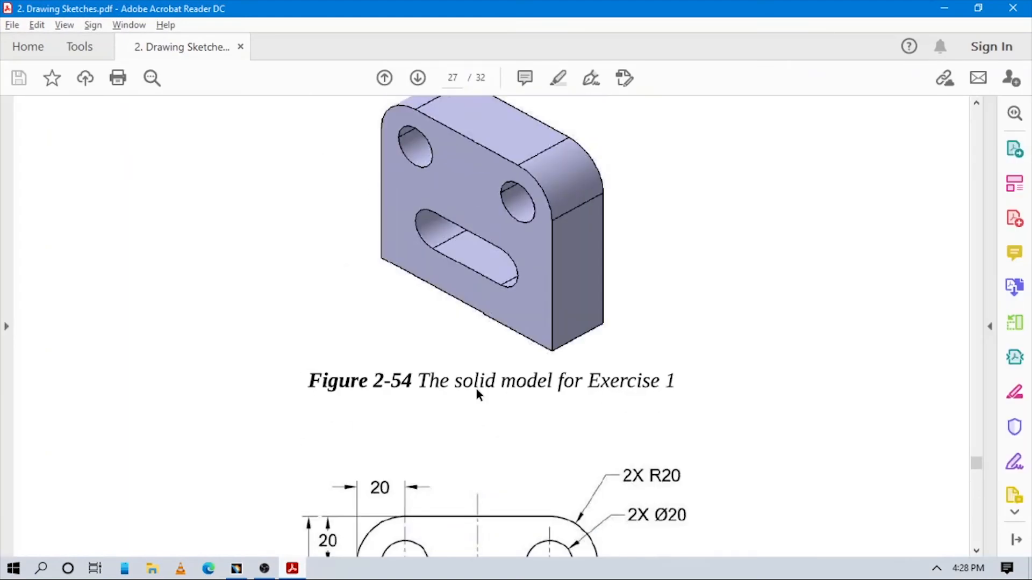
{"action": "scroll", "coordinate": [479, 393], "scroll_direction": "down", "scroll_amount": 2}
{"action": "left_click", "coordinate": [236, 568]}
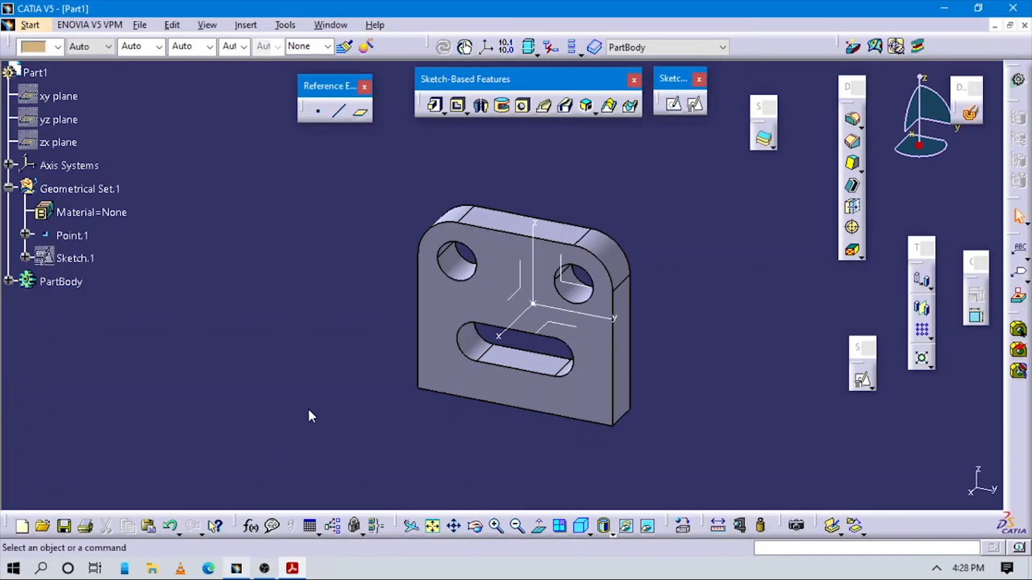
{"action": "middle_click_drag", "start_coordinate": [352, 369], "coordinate": [325, 376]}
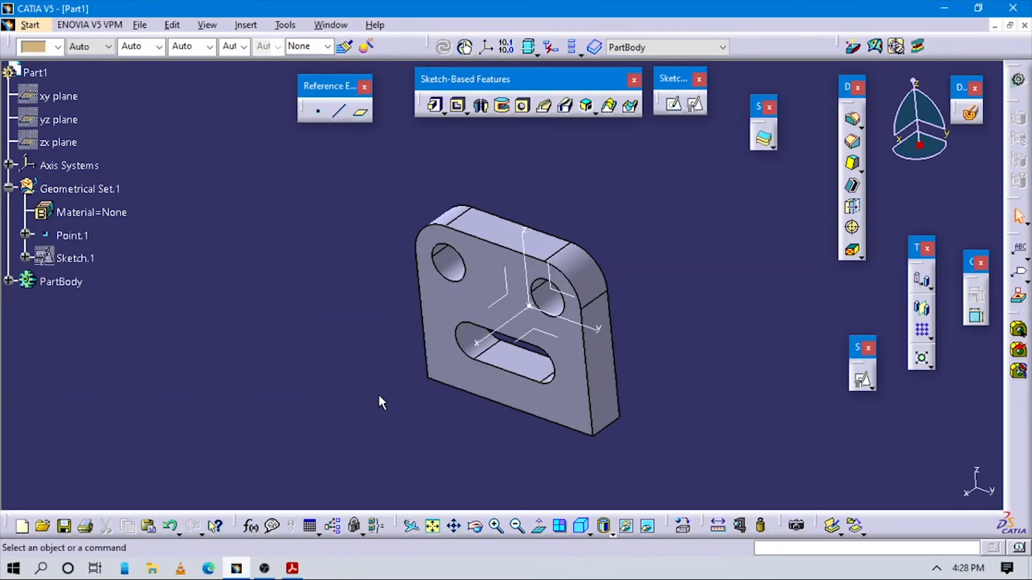